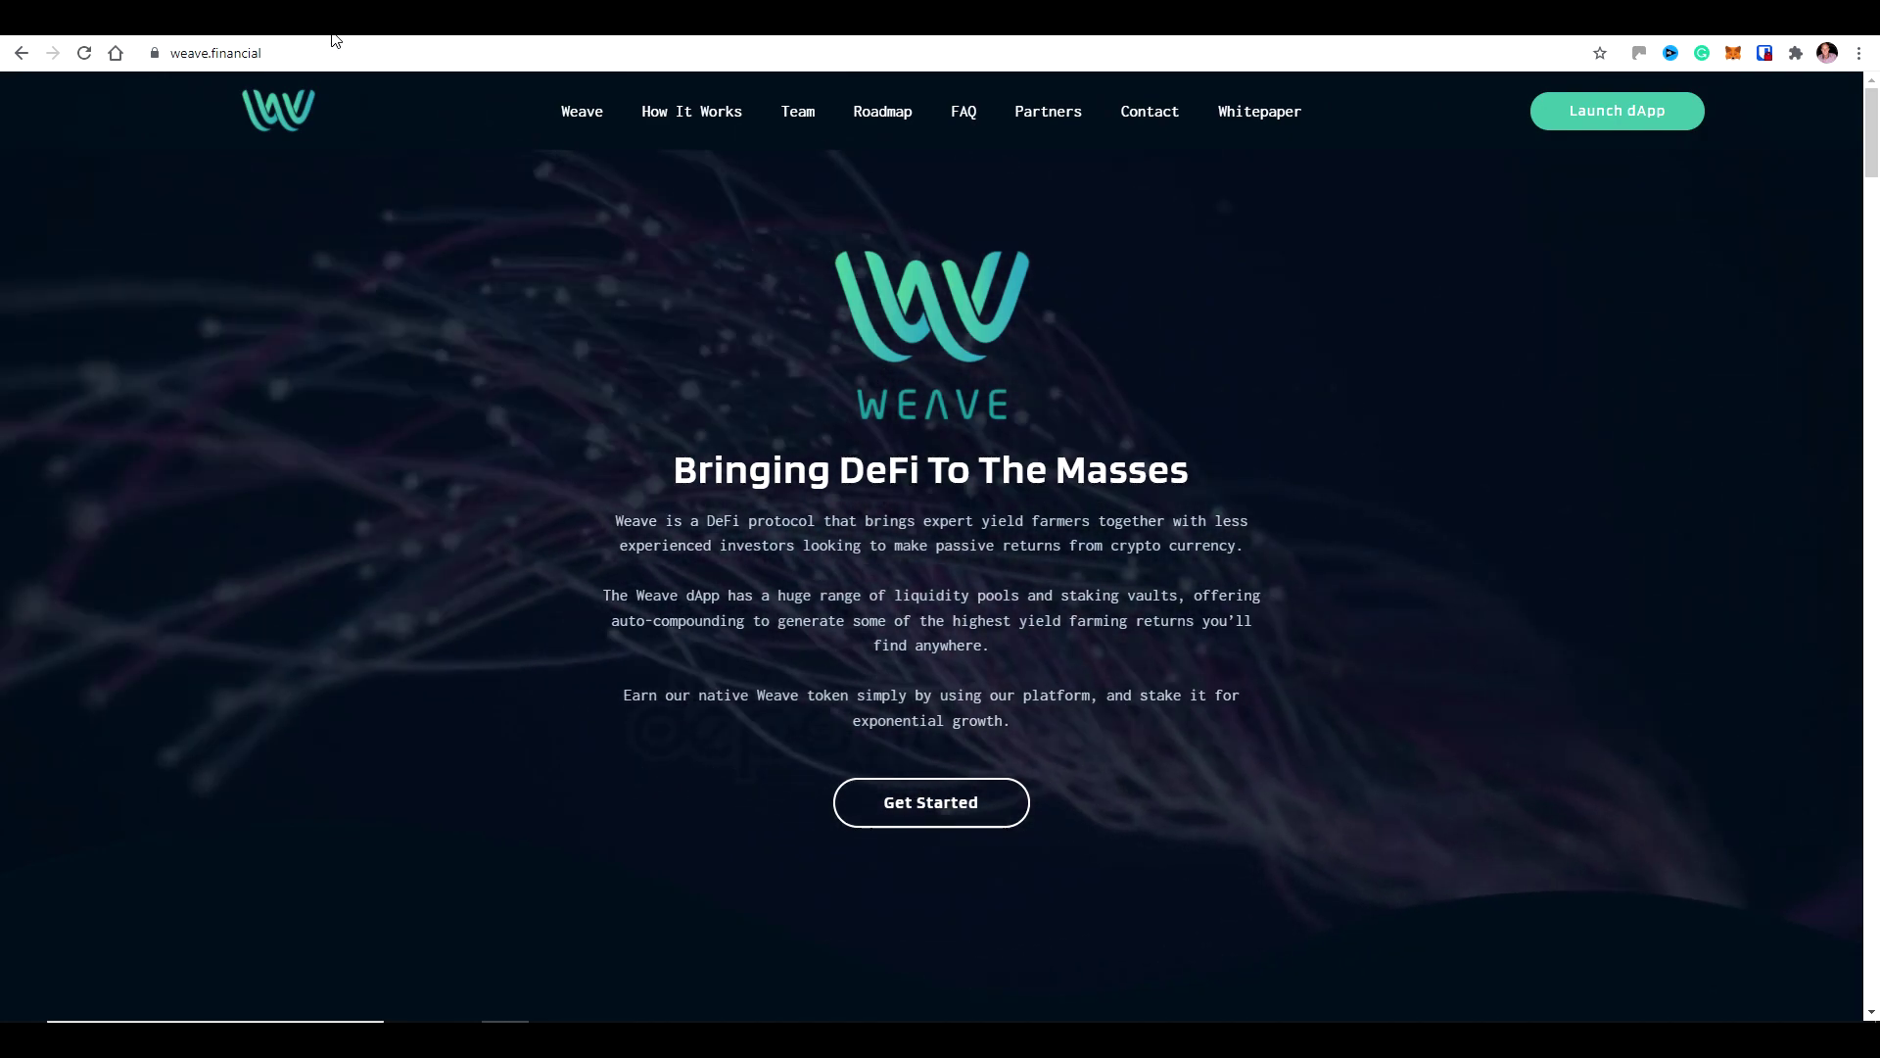
- Launch the Weave app from the site and accept its Terms of Use
click(278, 51)
key(End)
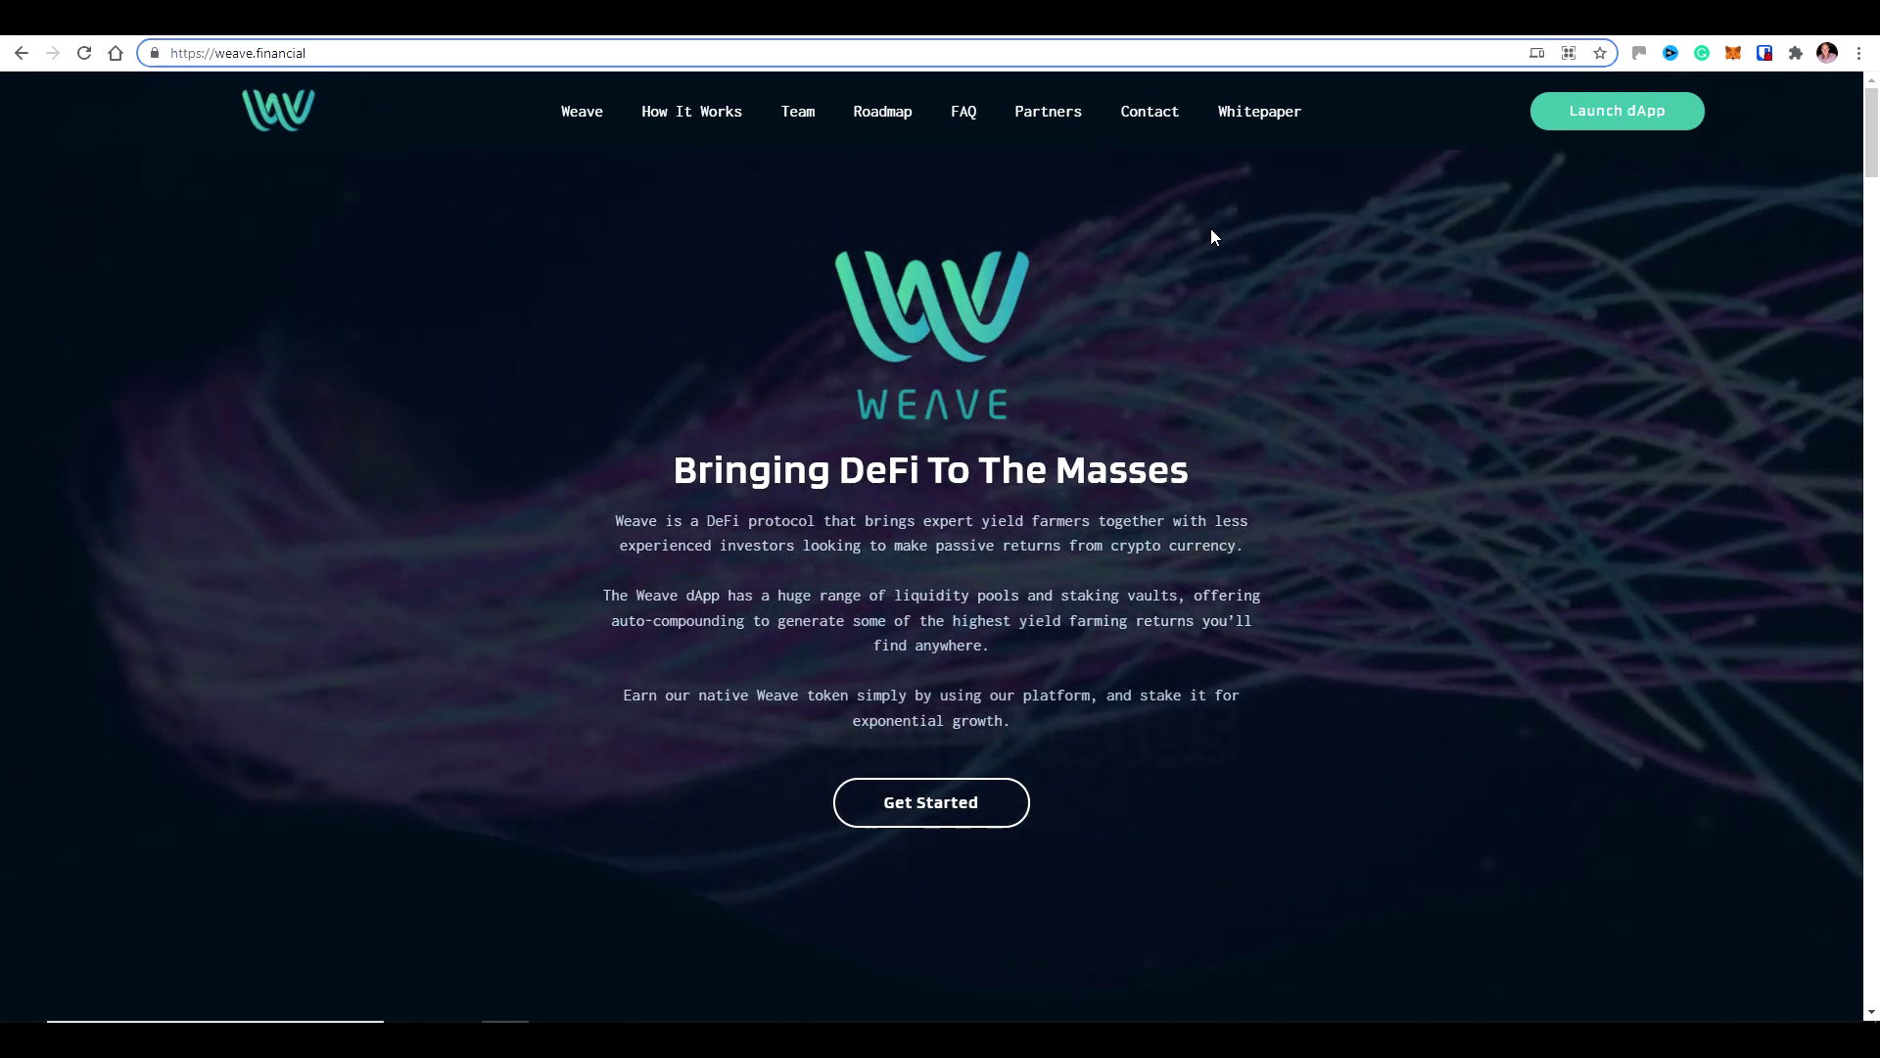
click(1564, 114)
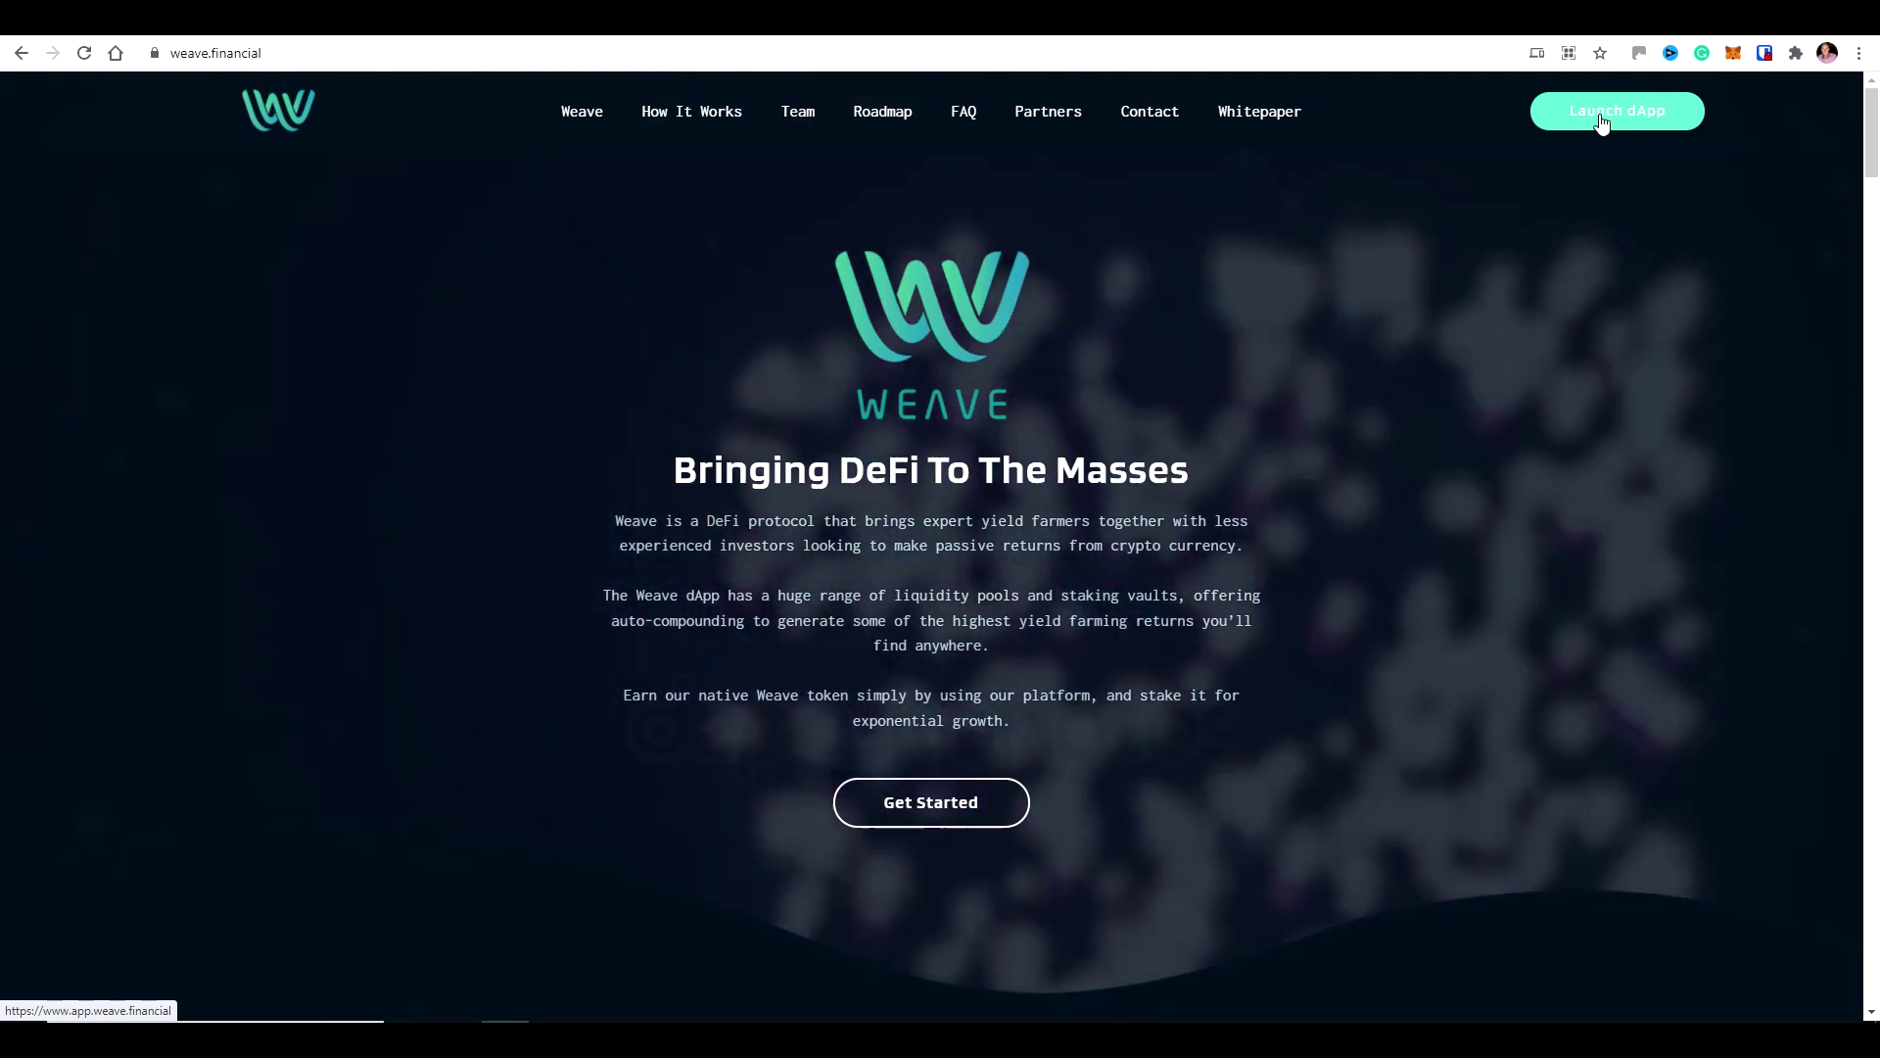
click(1602, 121)
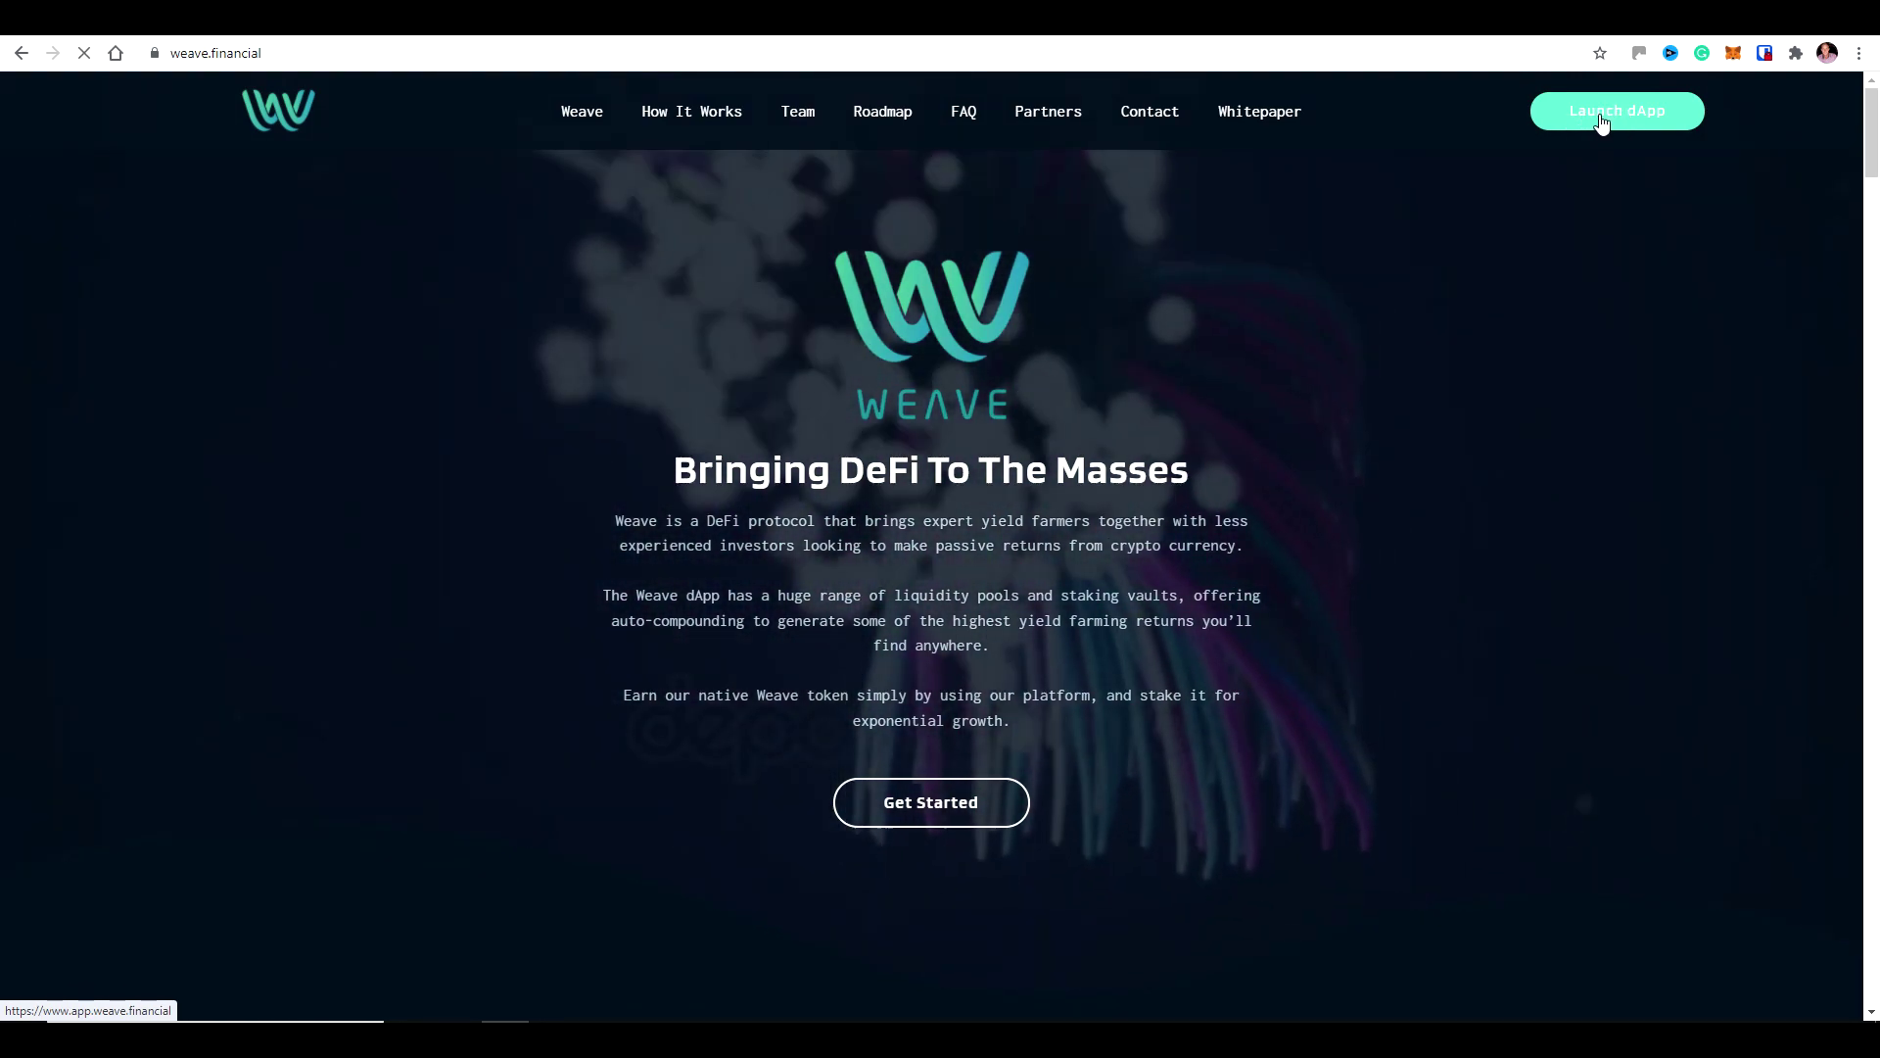
scroll(930, 548, down, 20)
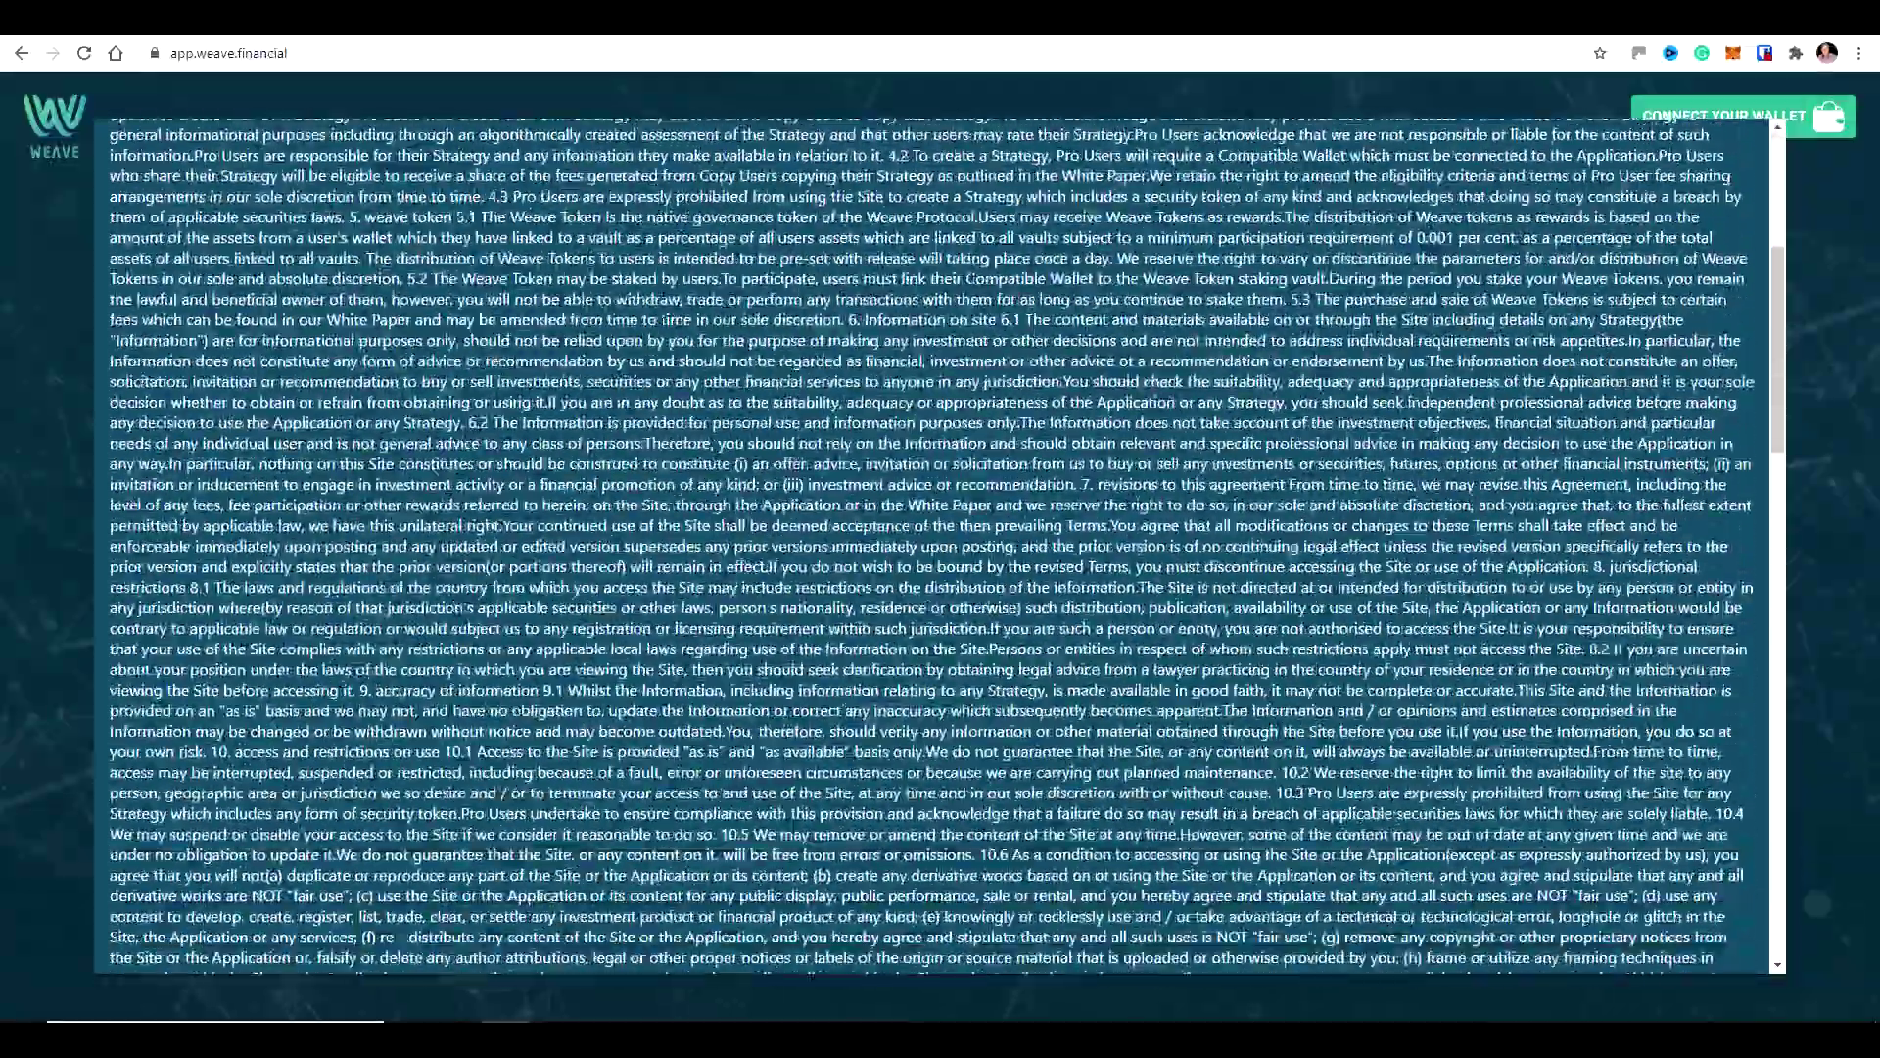
scroll(930, 548, down, 15)
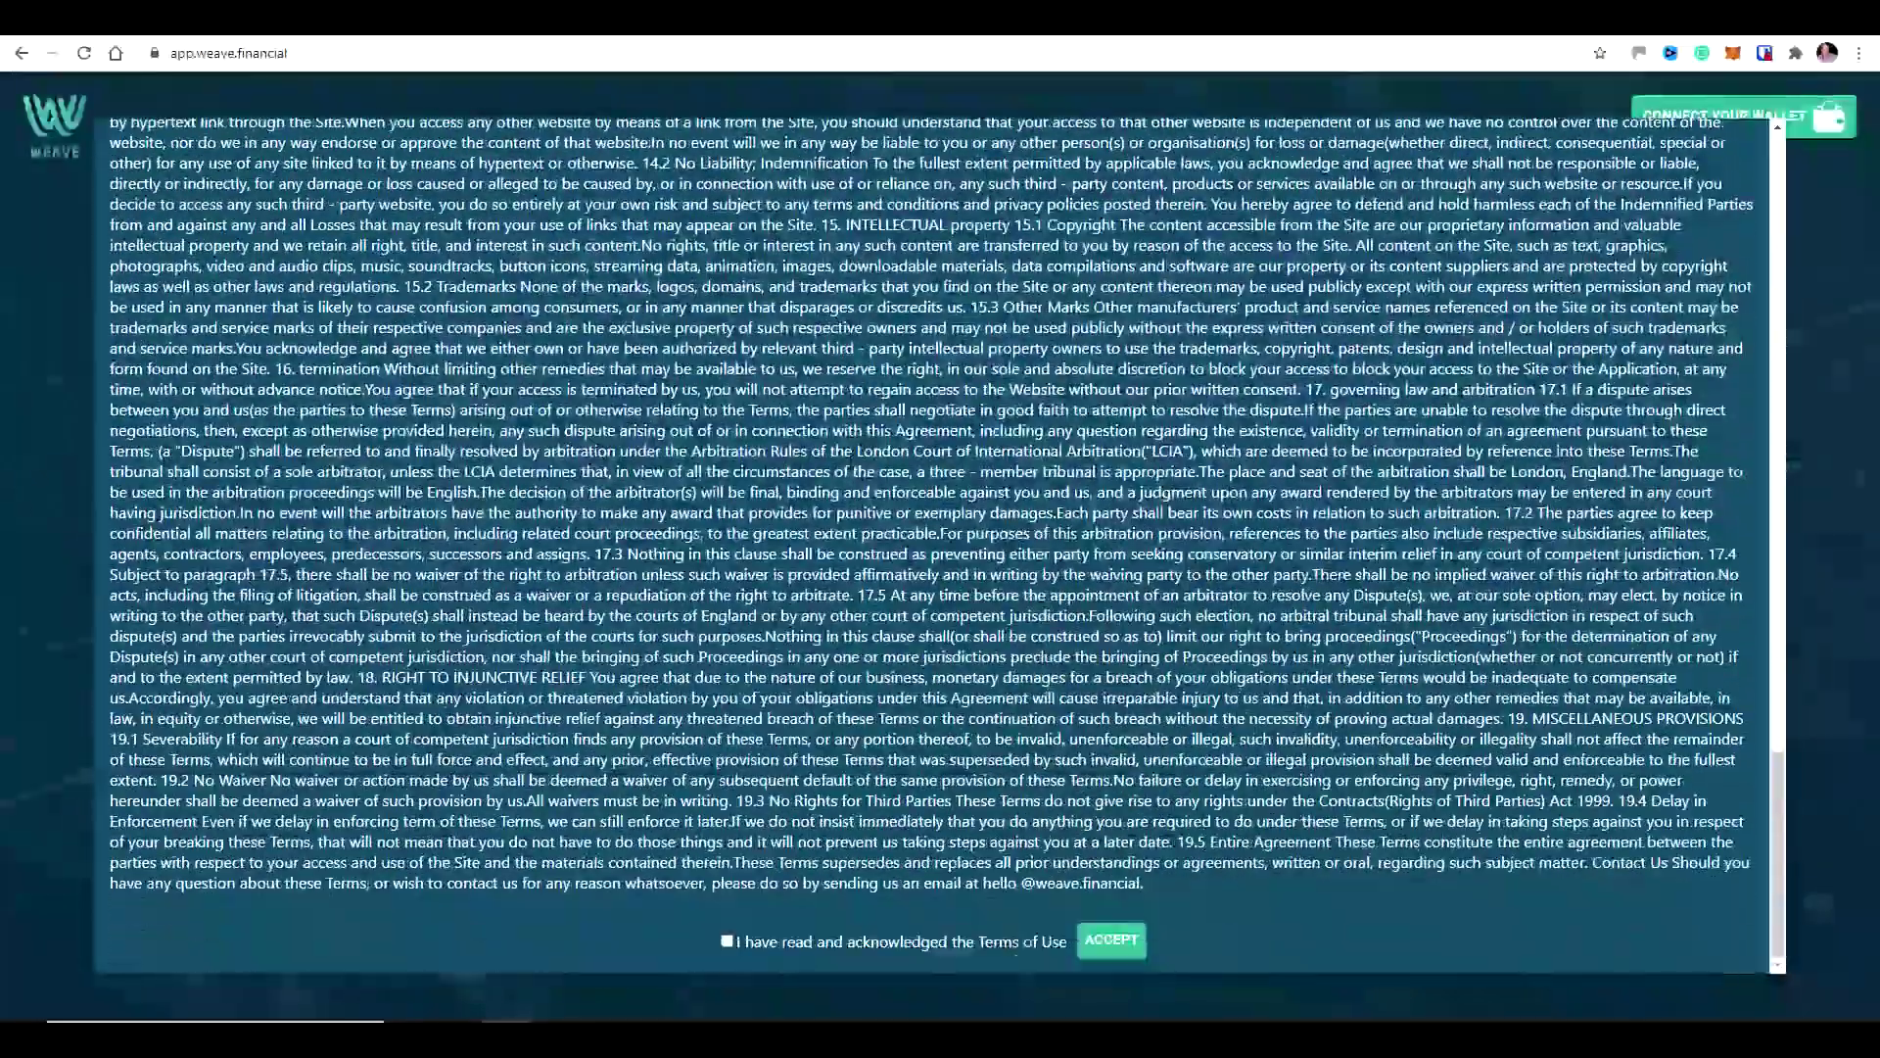
click(1107, 940)
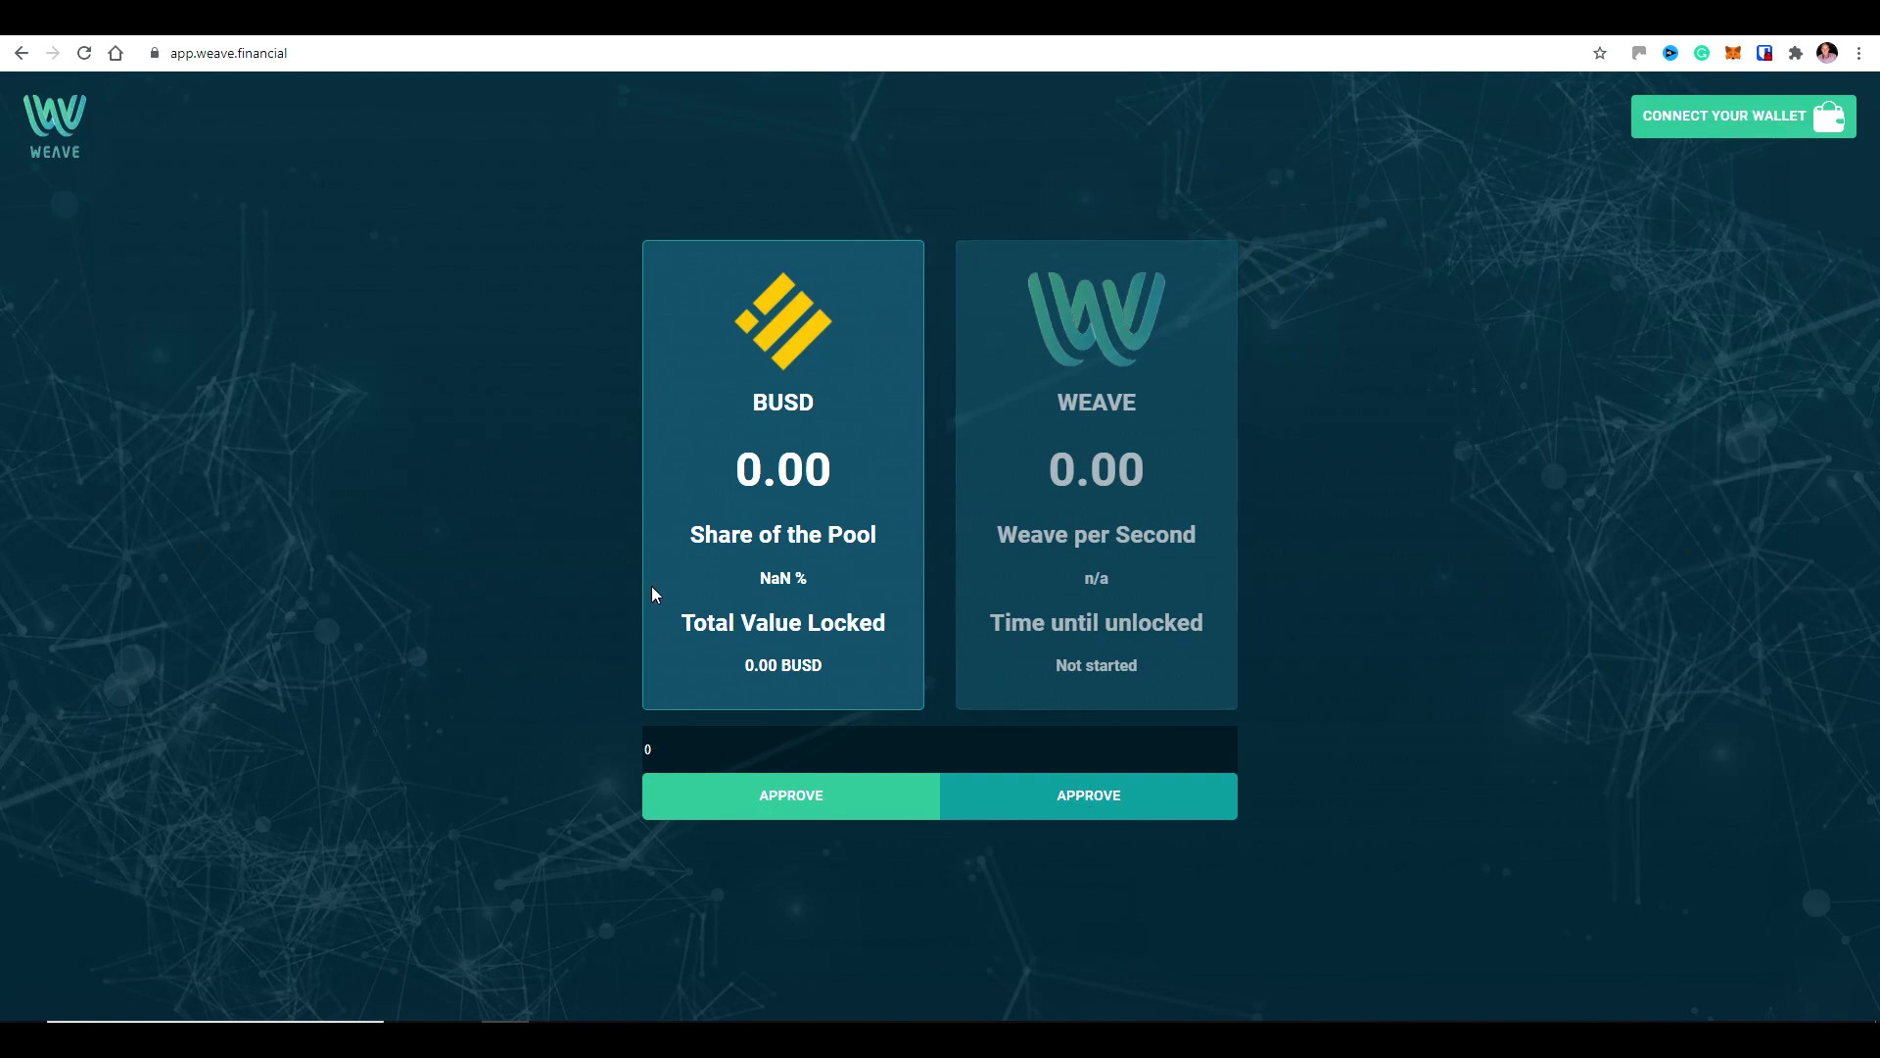
click(1733, 56)
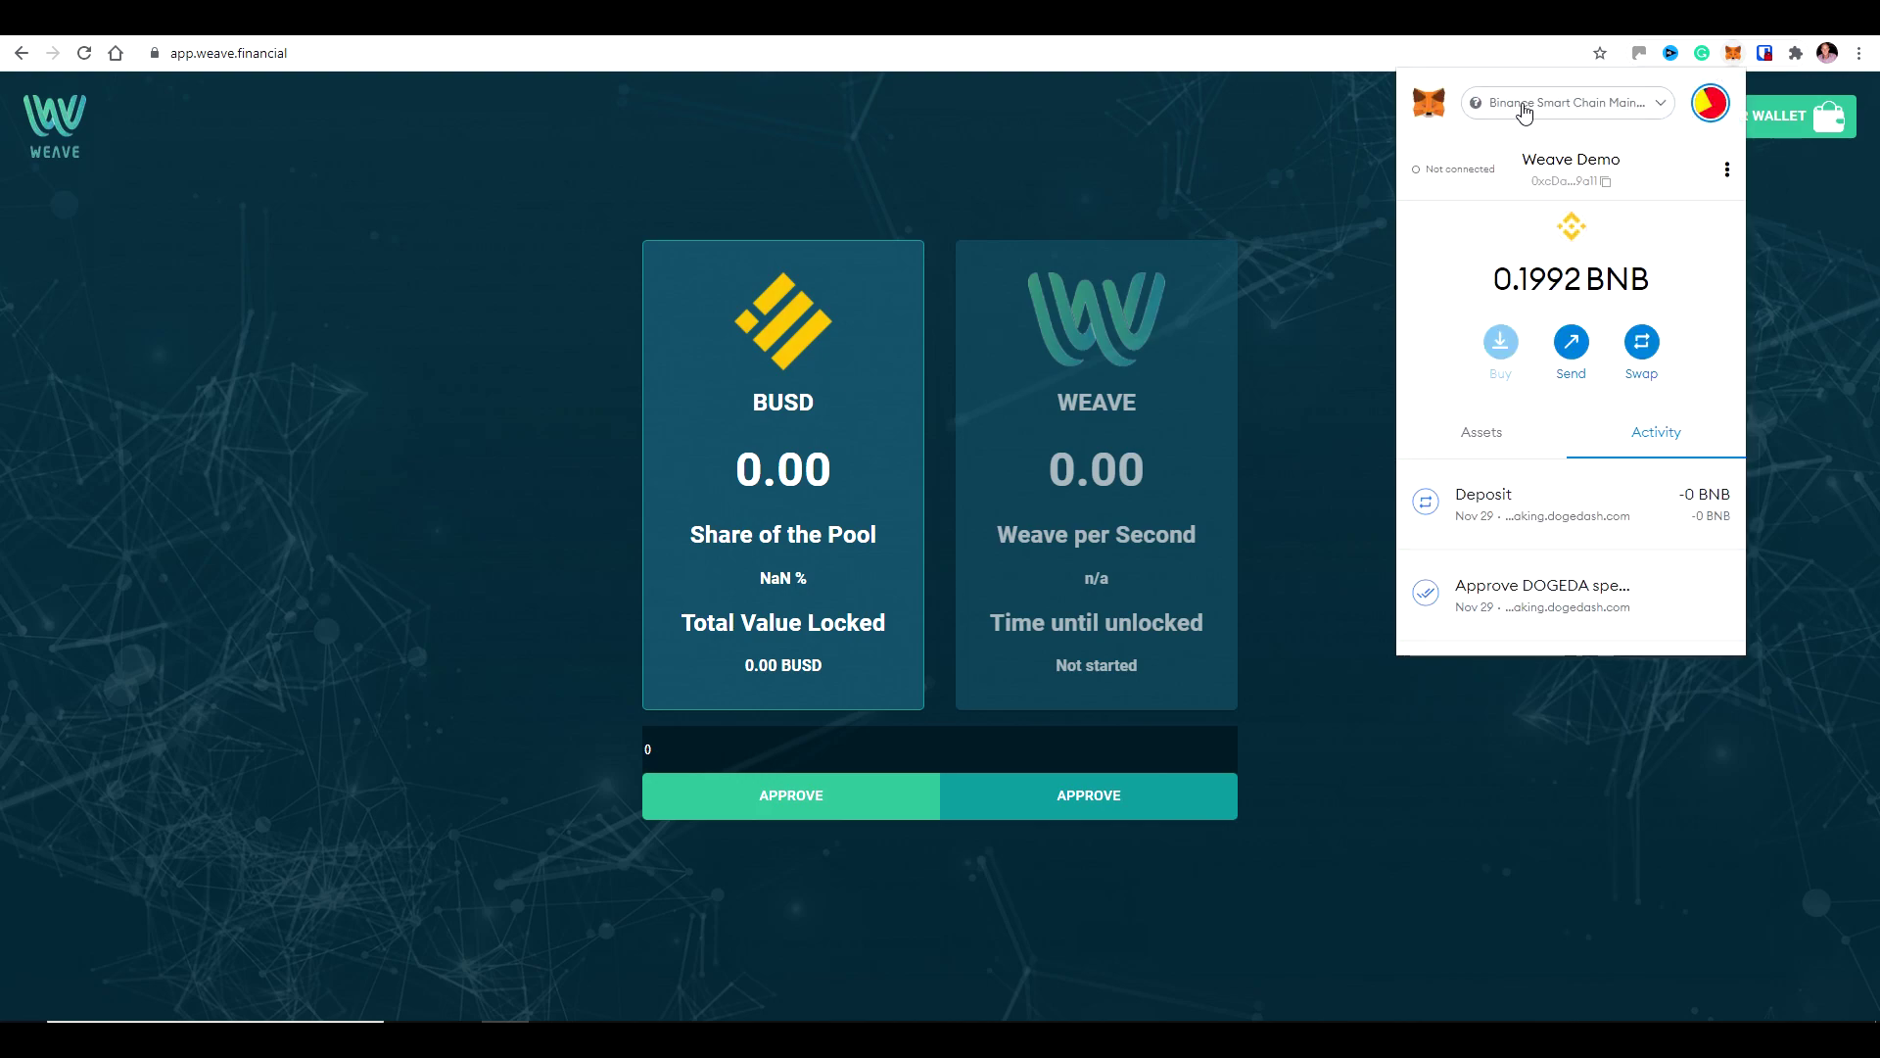
click(1538, 107)
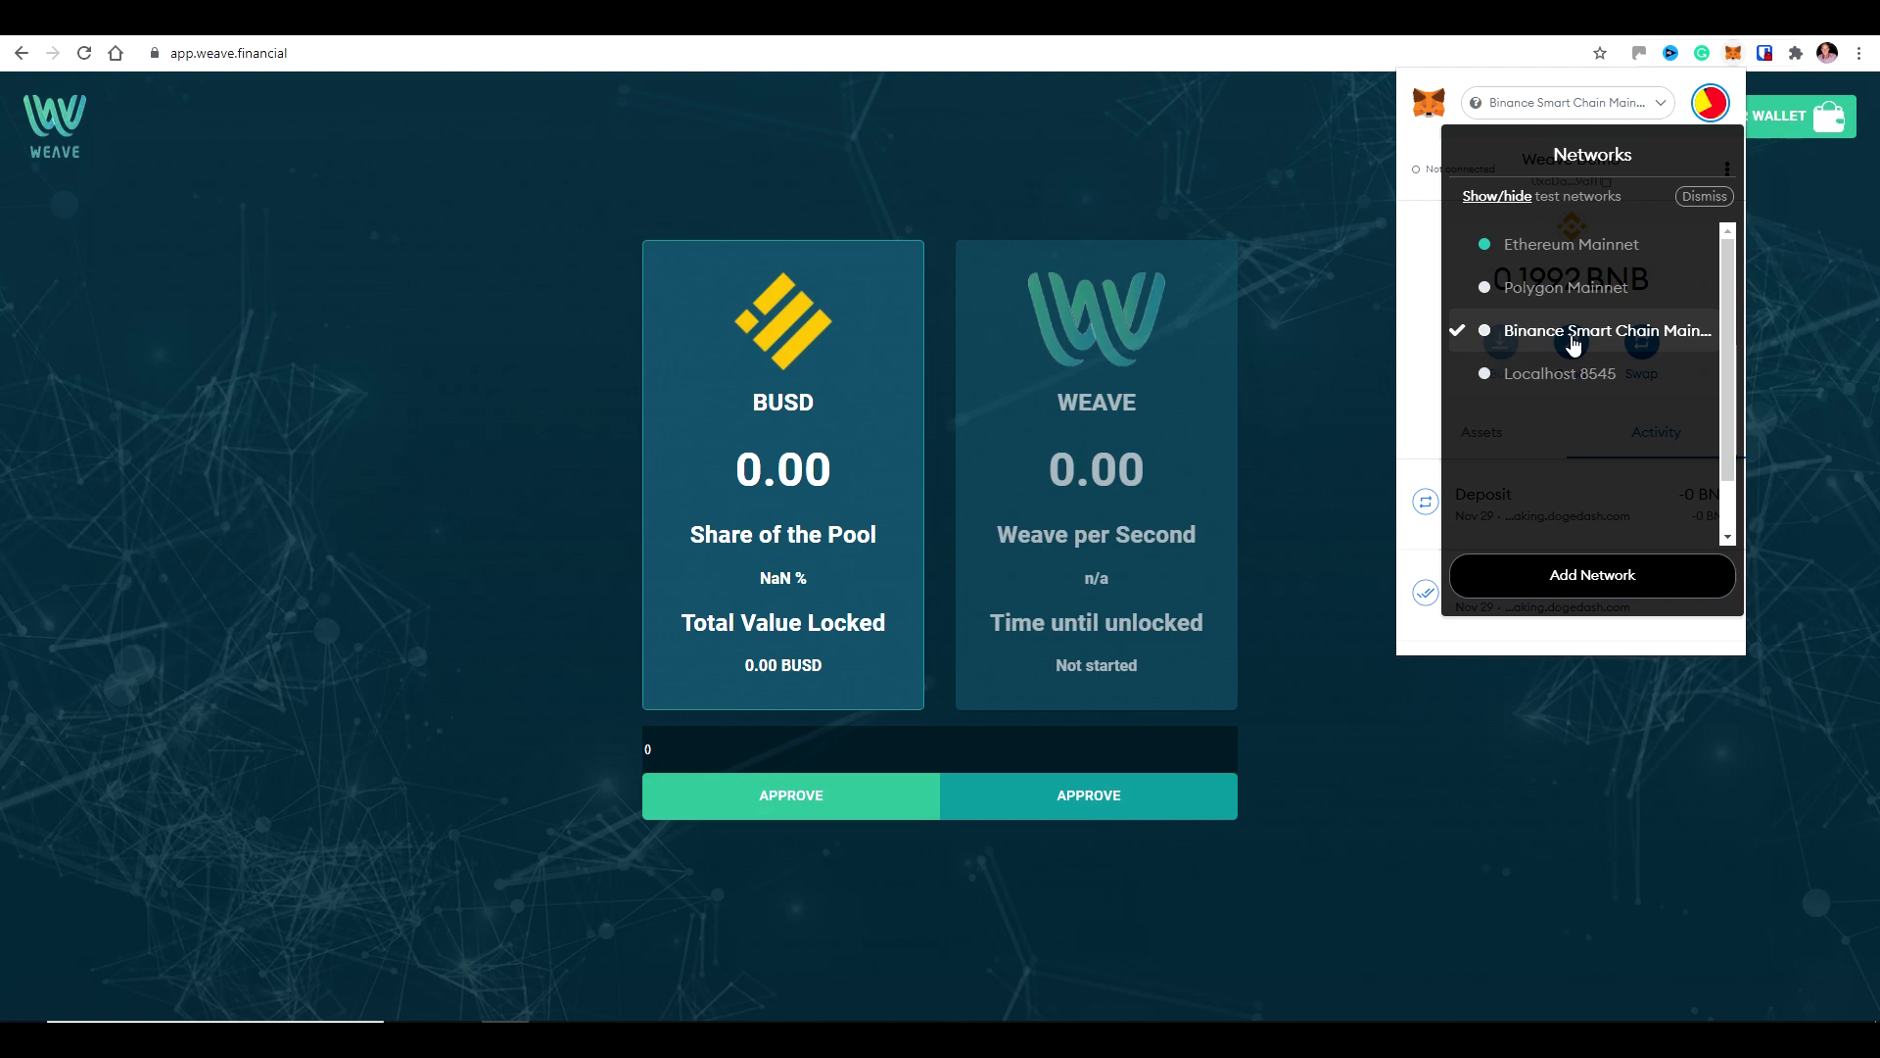
click(1422, 245)
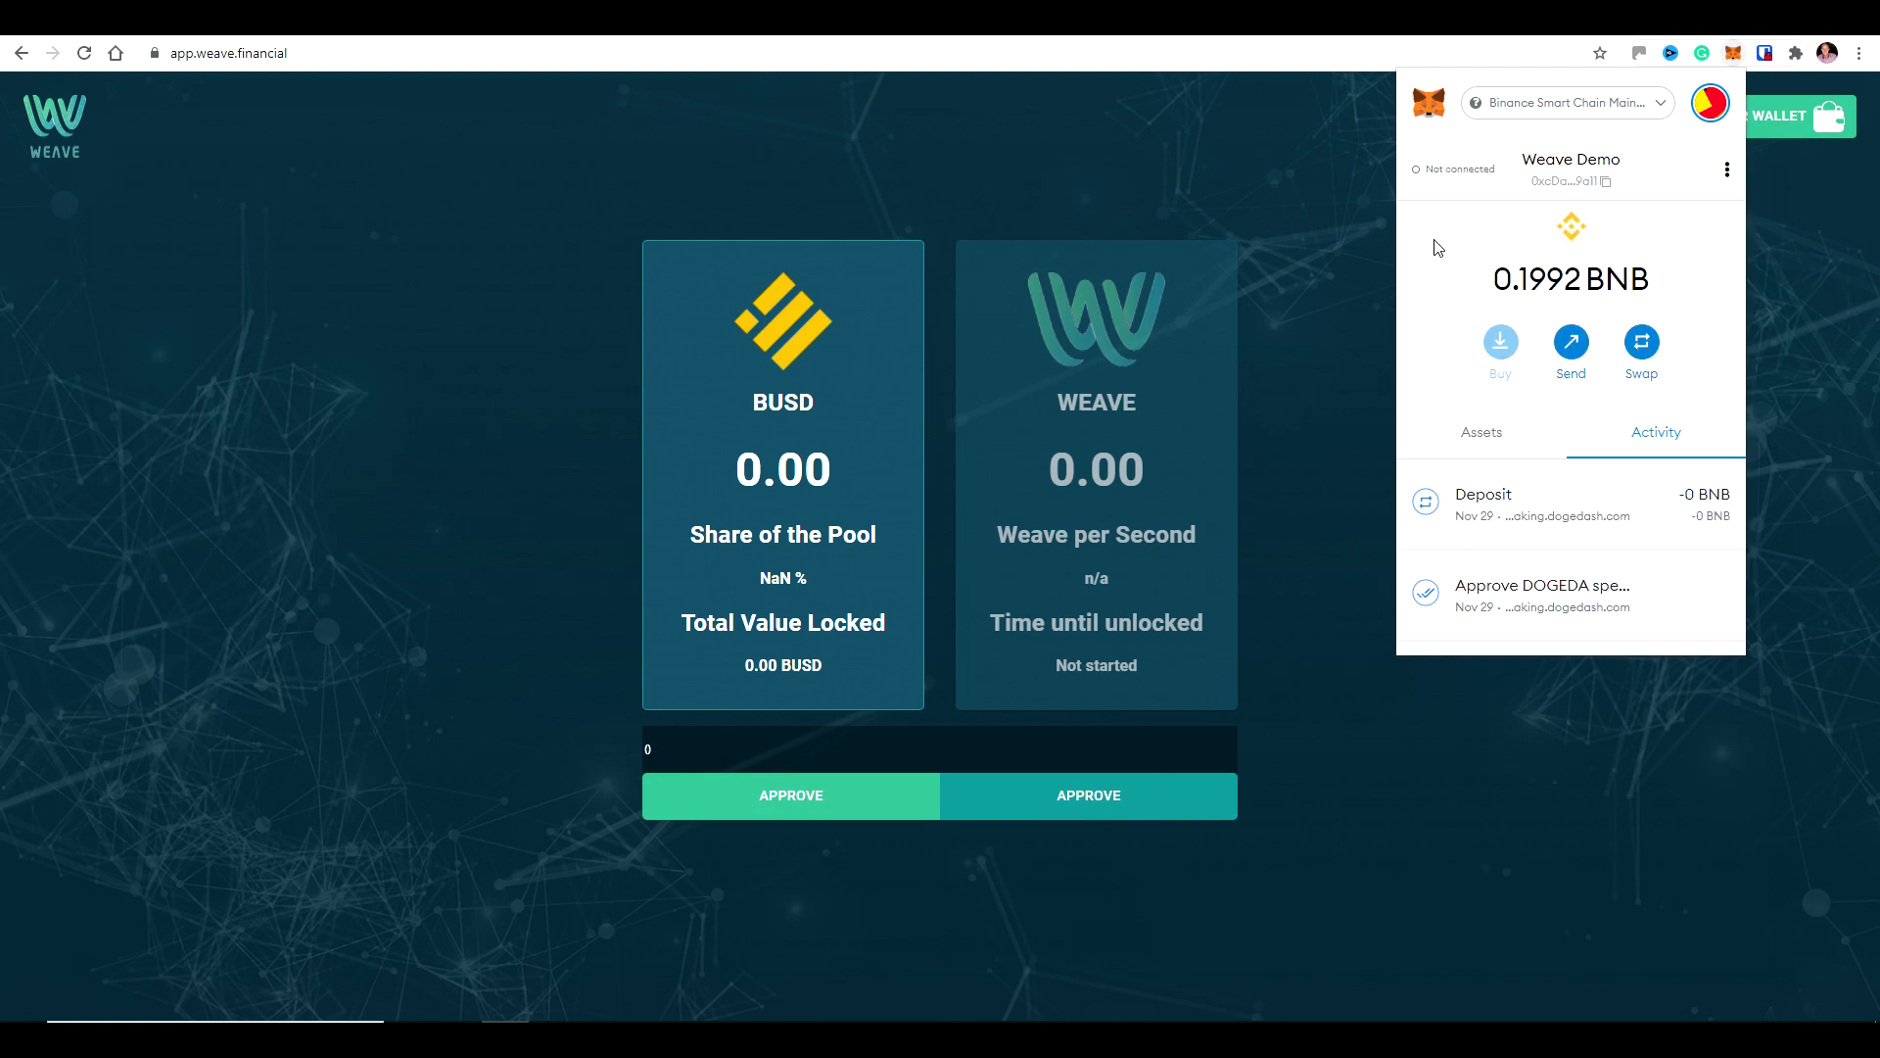
click(1308, 273)
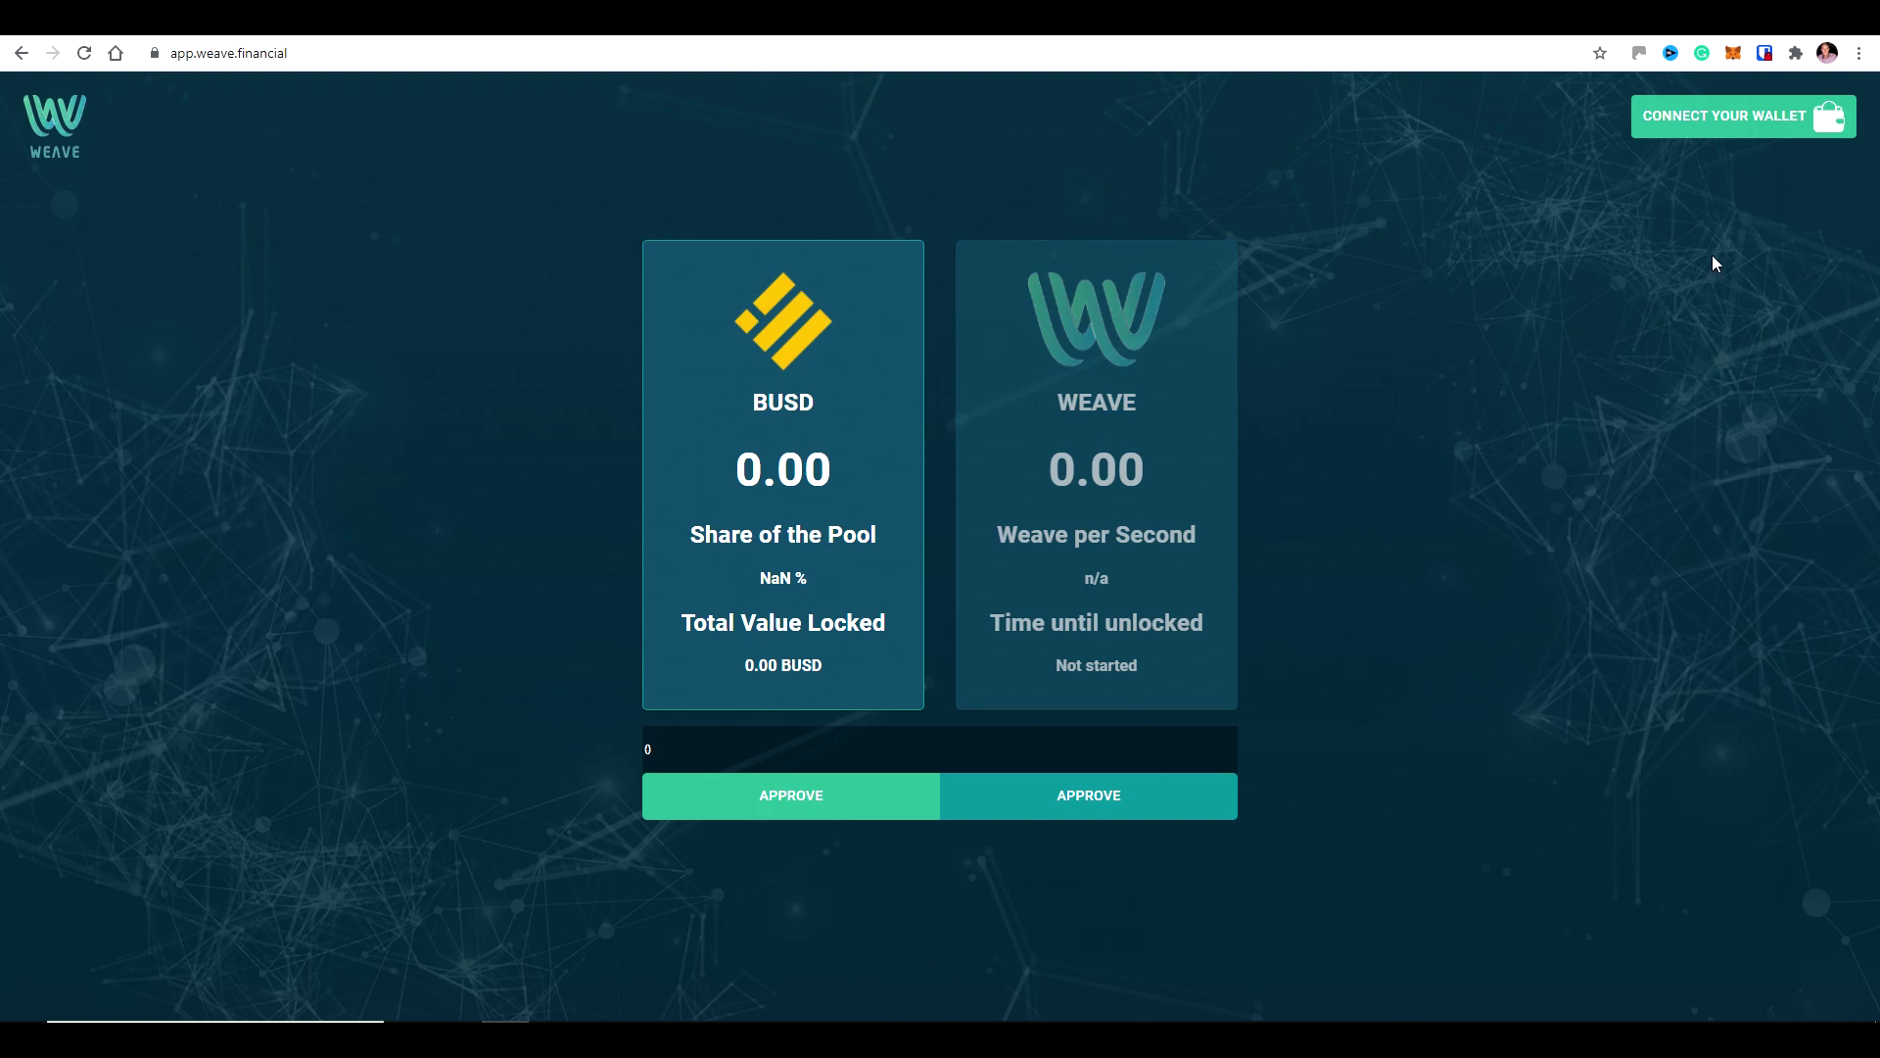
- Connect the Weave Demo MetaMask account to the Weave staking page
click(1711, 136)
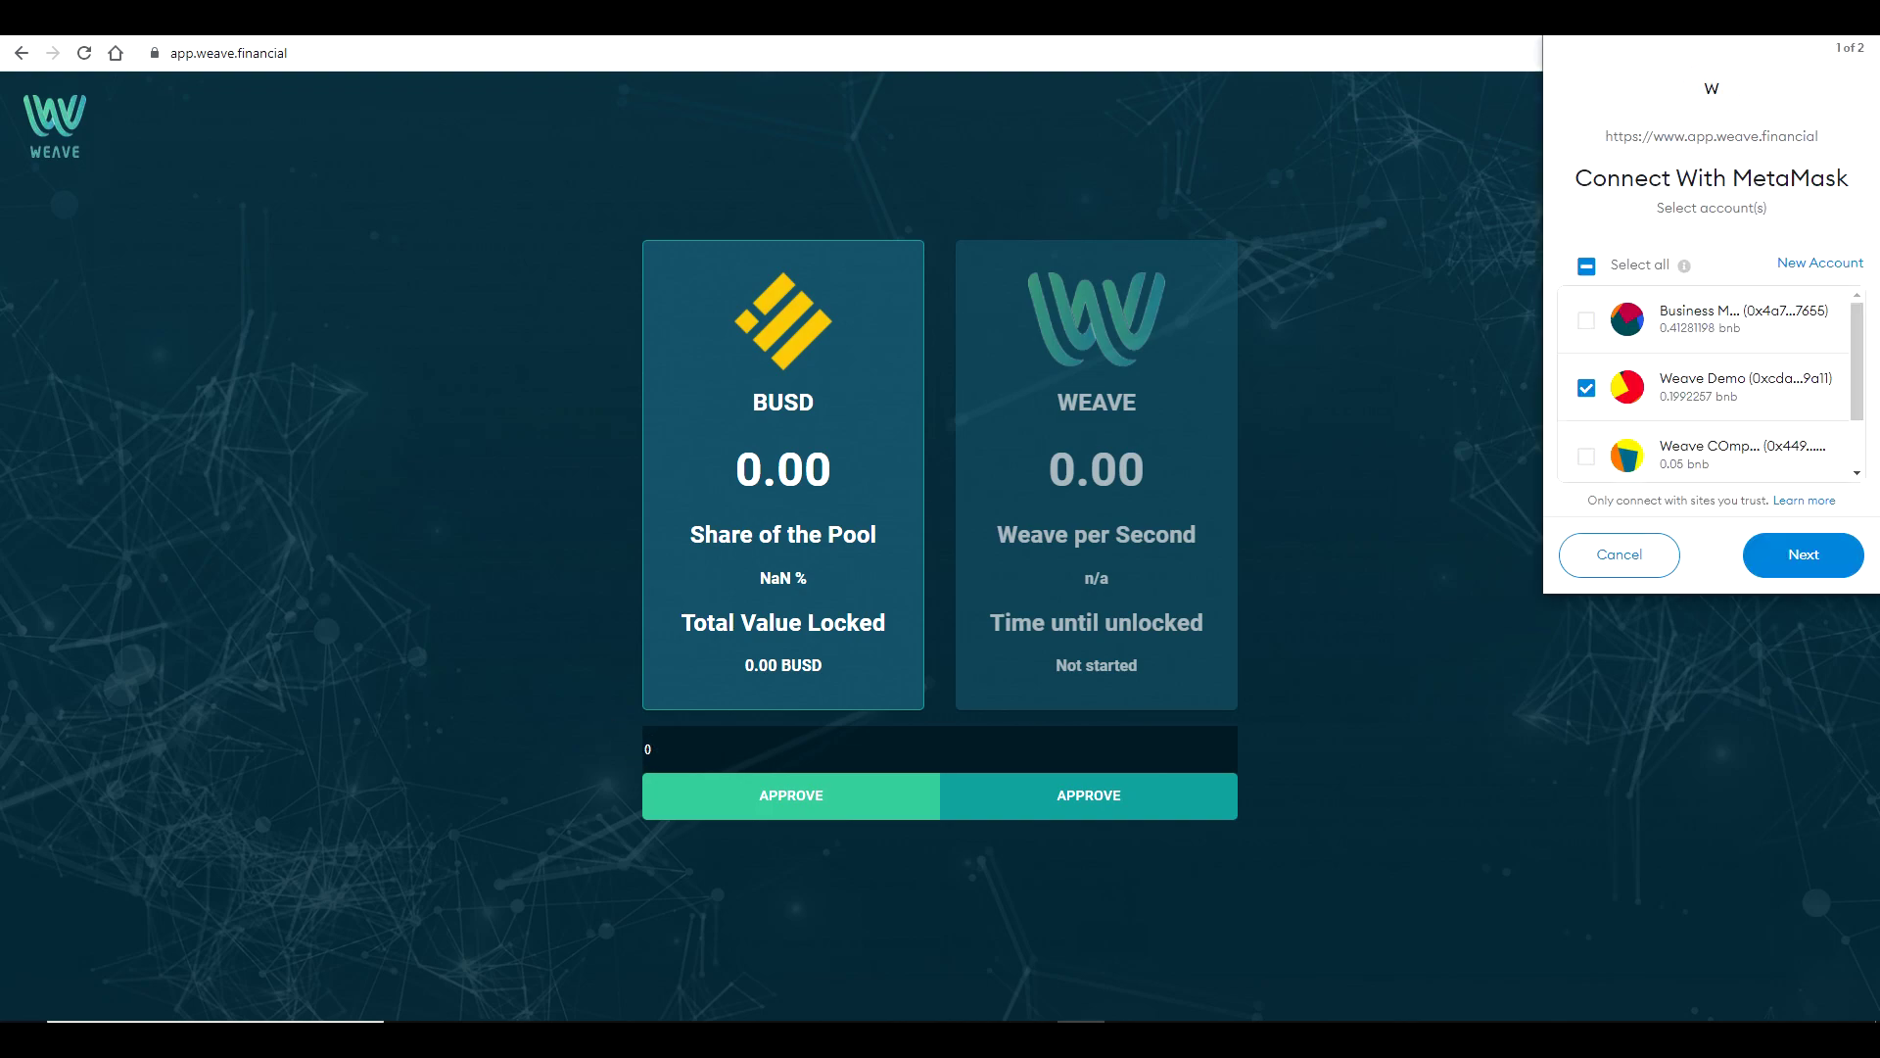
click(1790, 609)
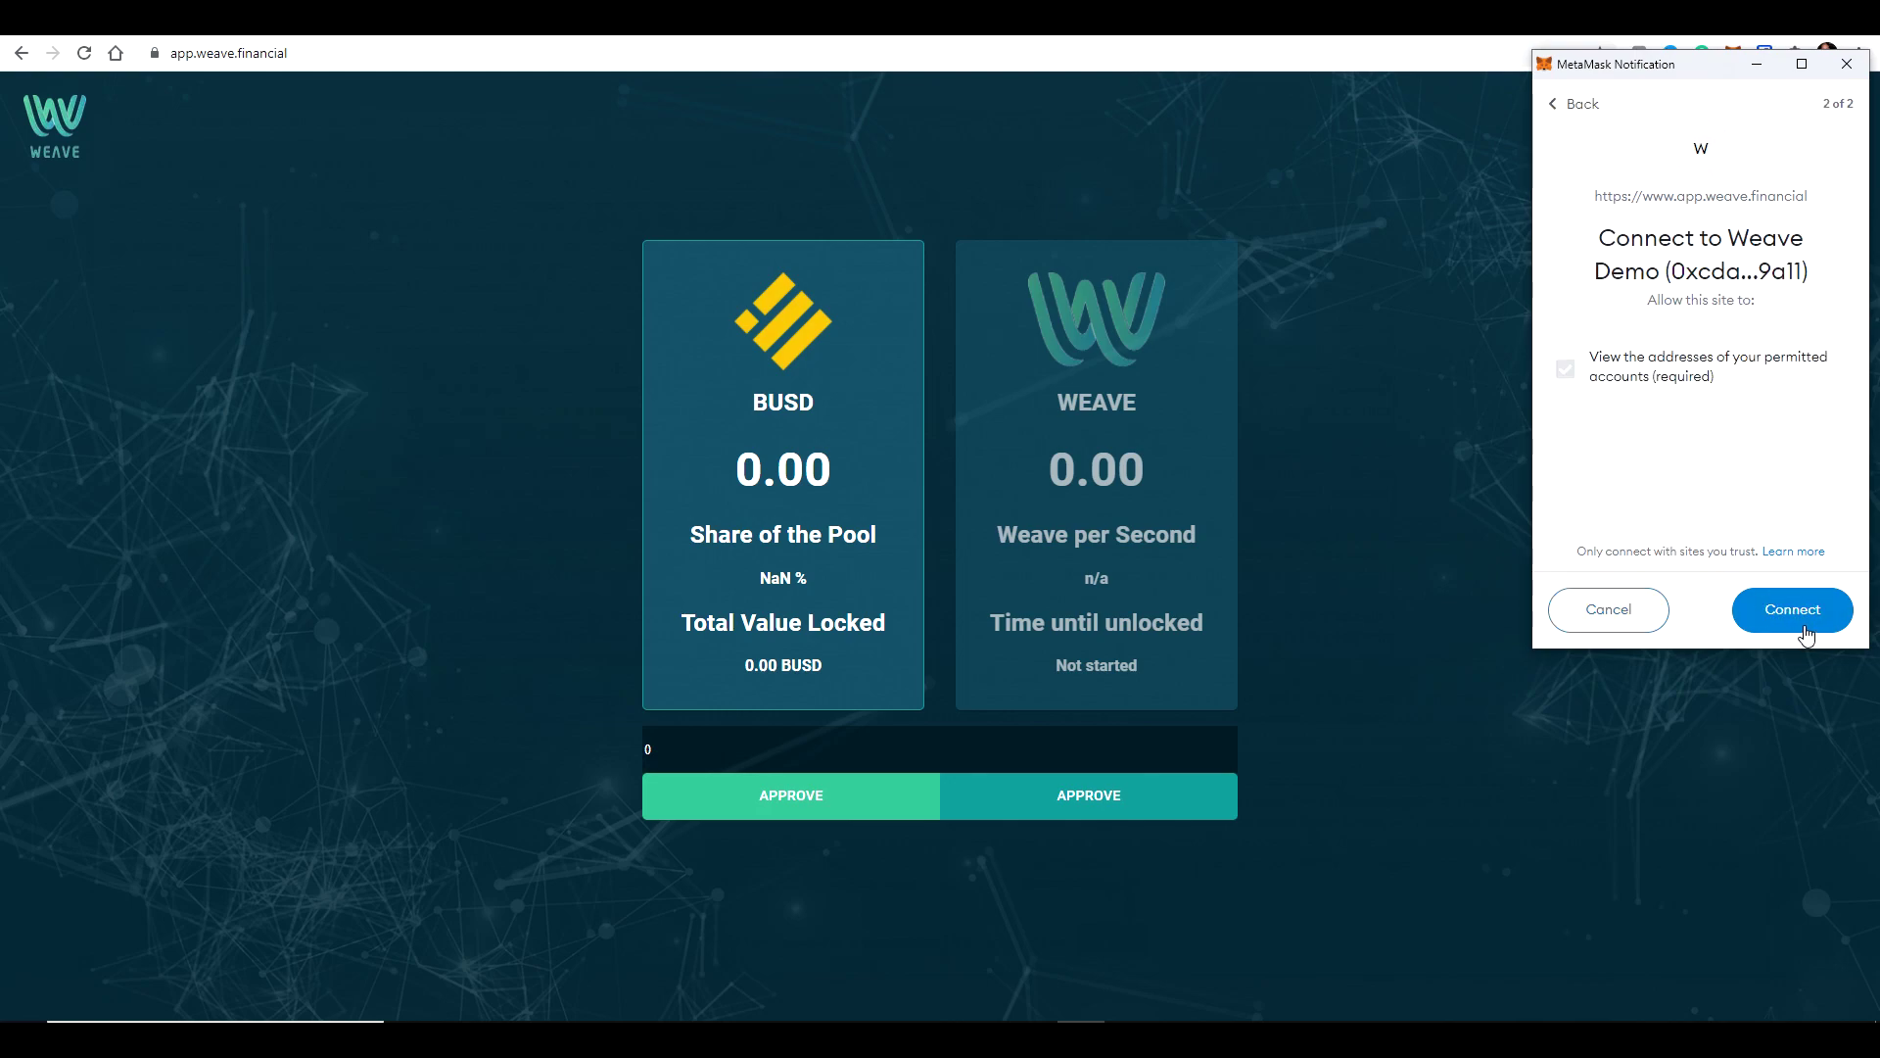
click(1803, 623)
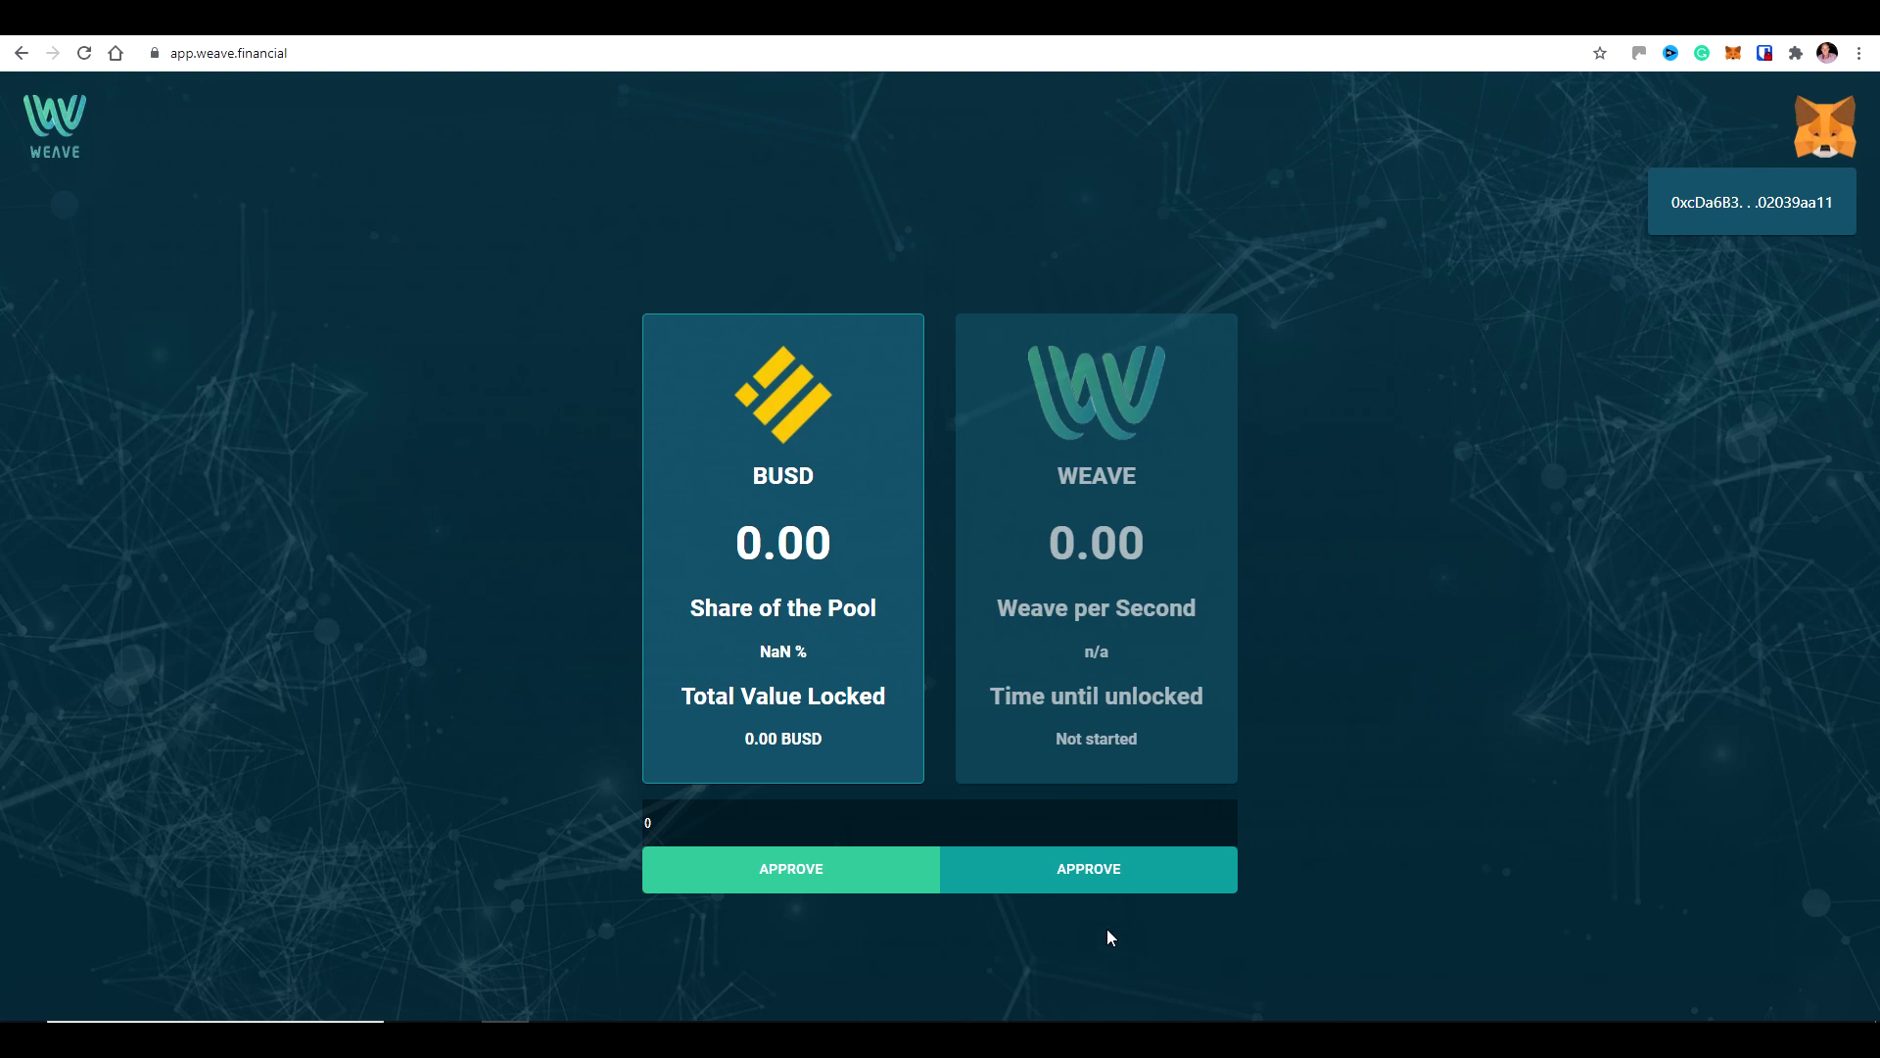
- Approve the Weave app's permission to spend BUSD and confirm it in MetaMask
click(794, 877)
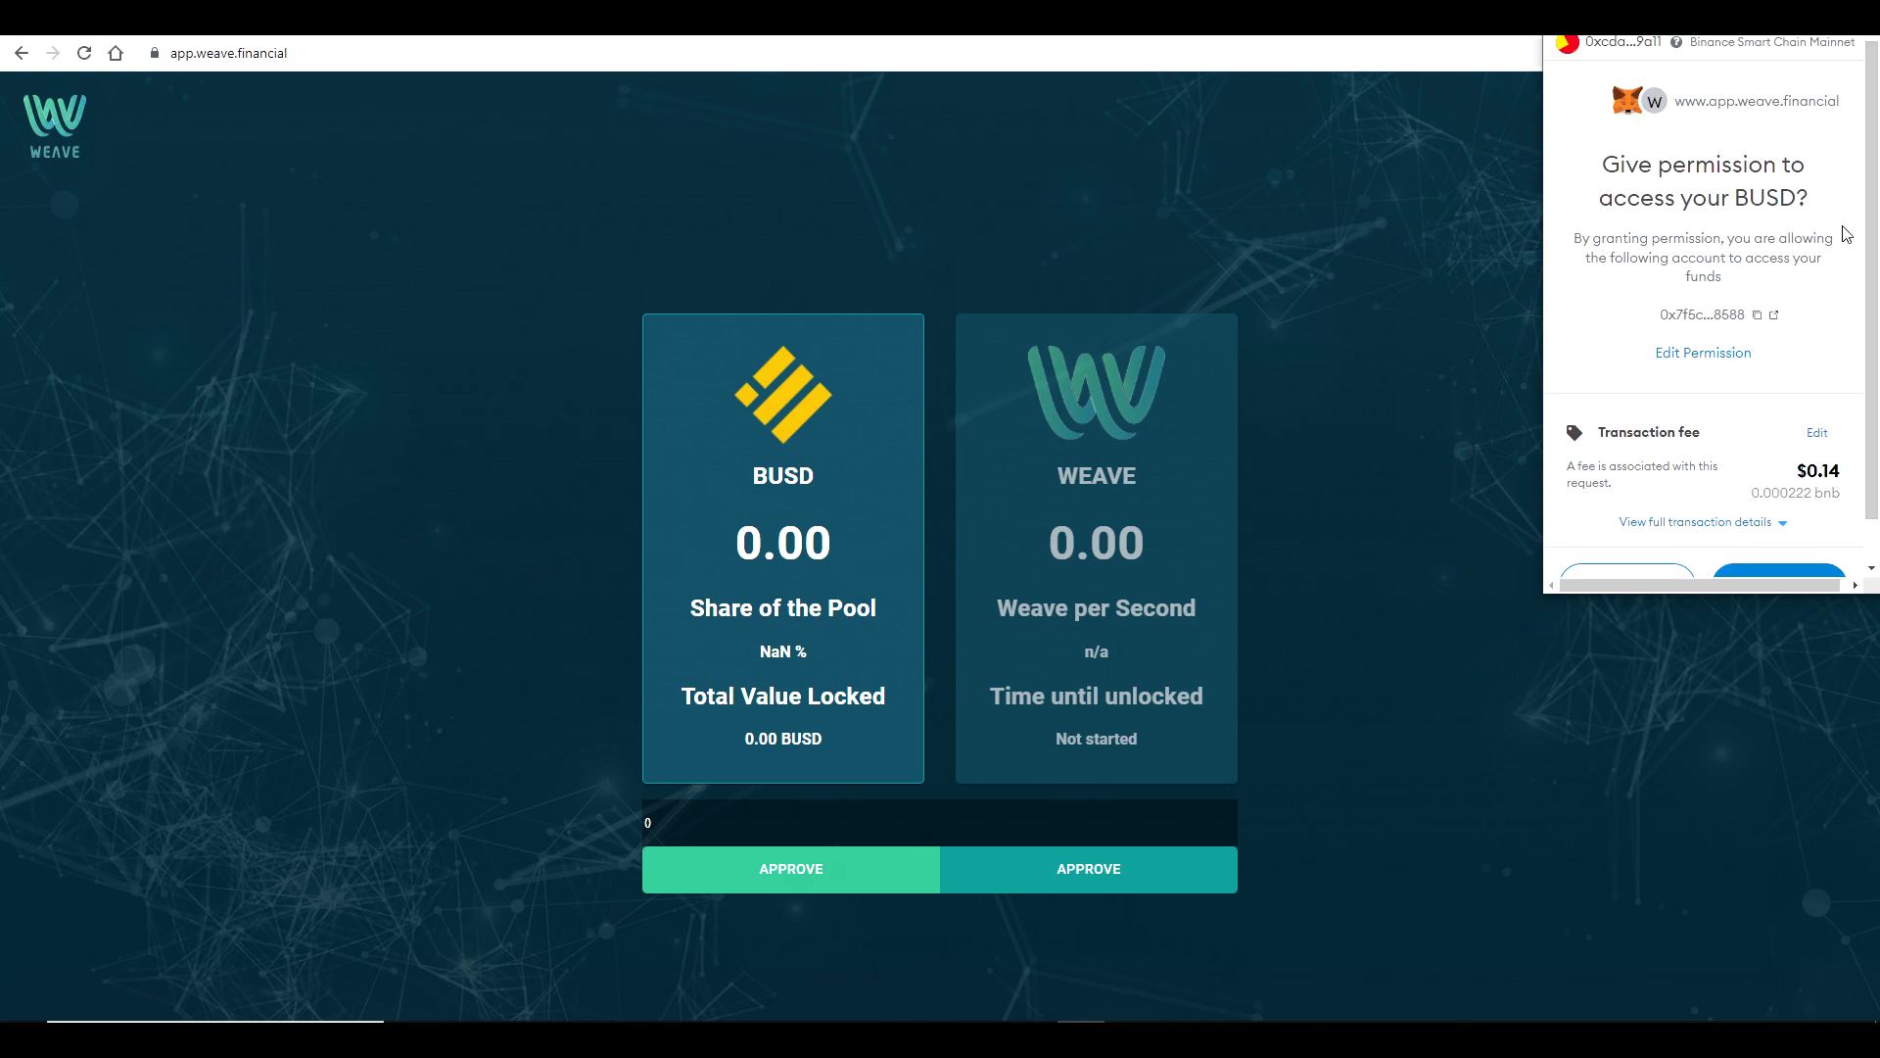
scroll(1855, 266, down, 1)
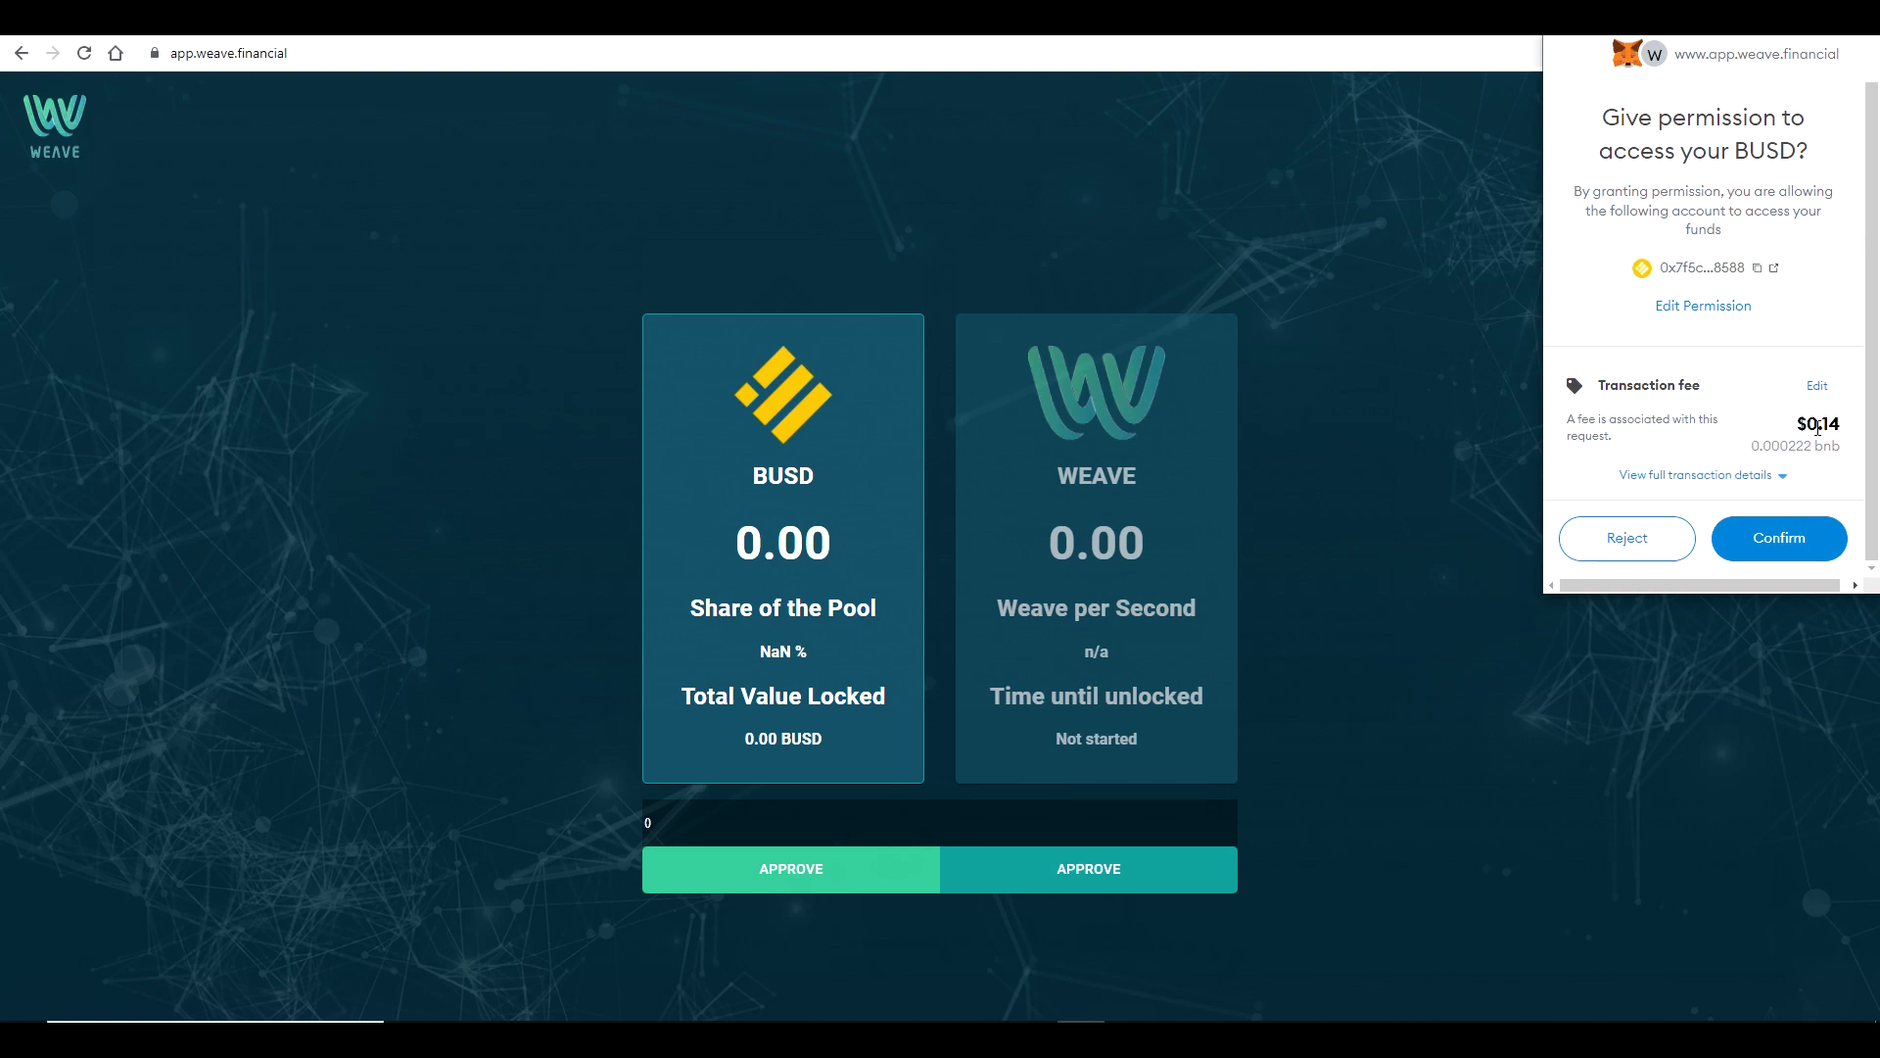
click(1790, 545)
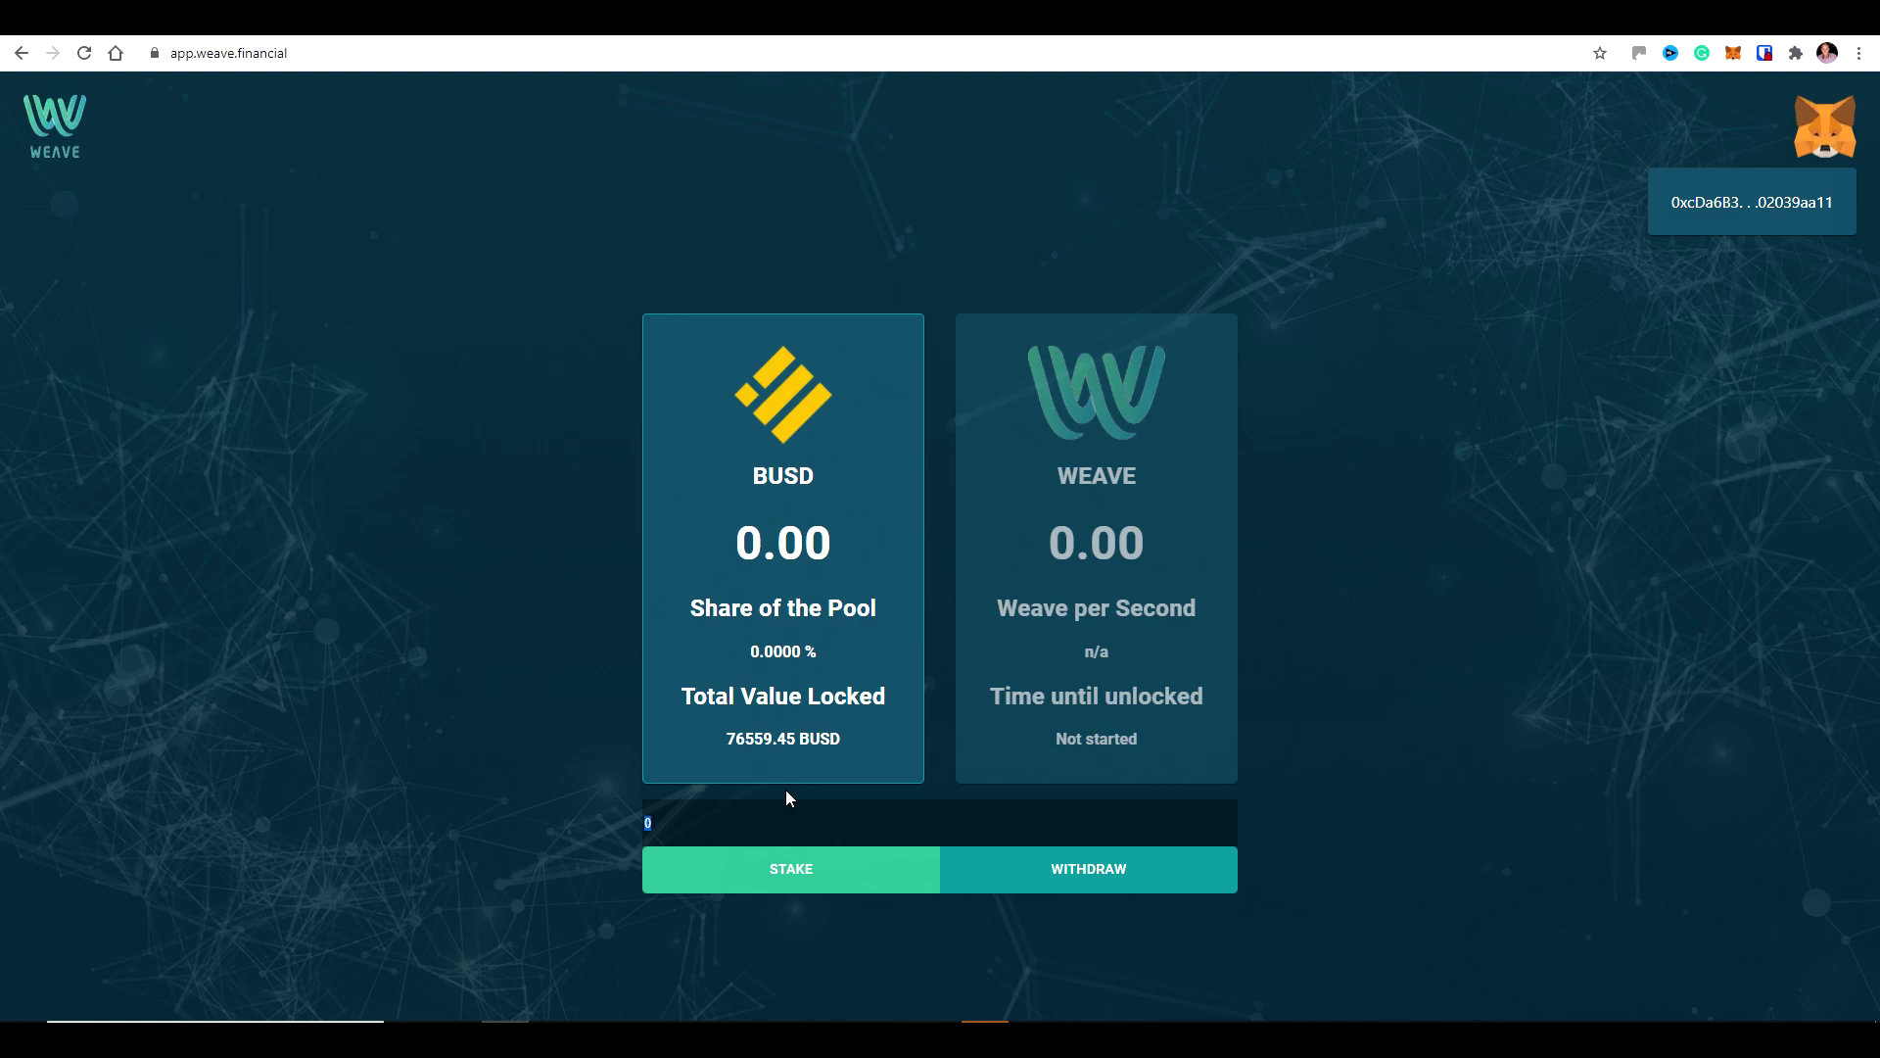
- Stake 4000 BUSD in the BUSD pool and confirm the transaction in MetaMask
text(4000)
click(784, 883)
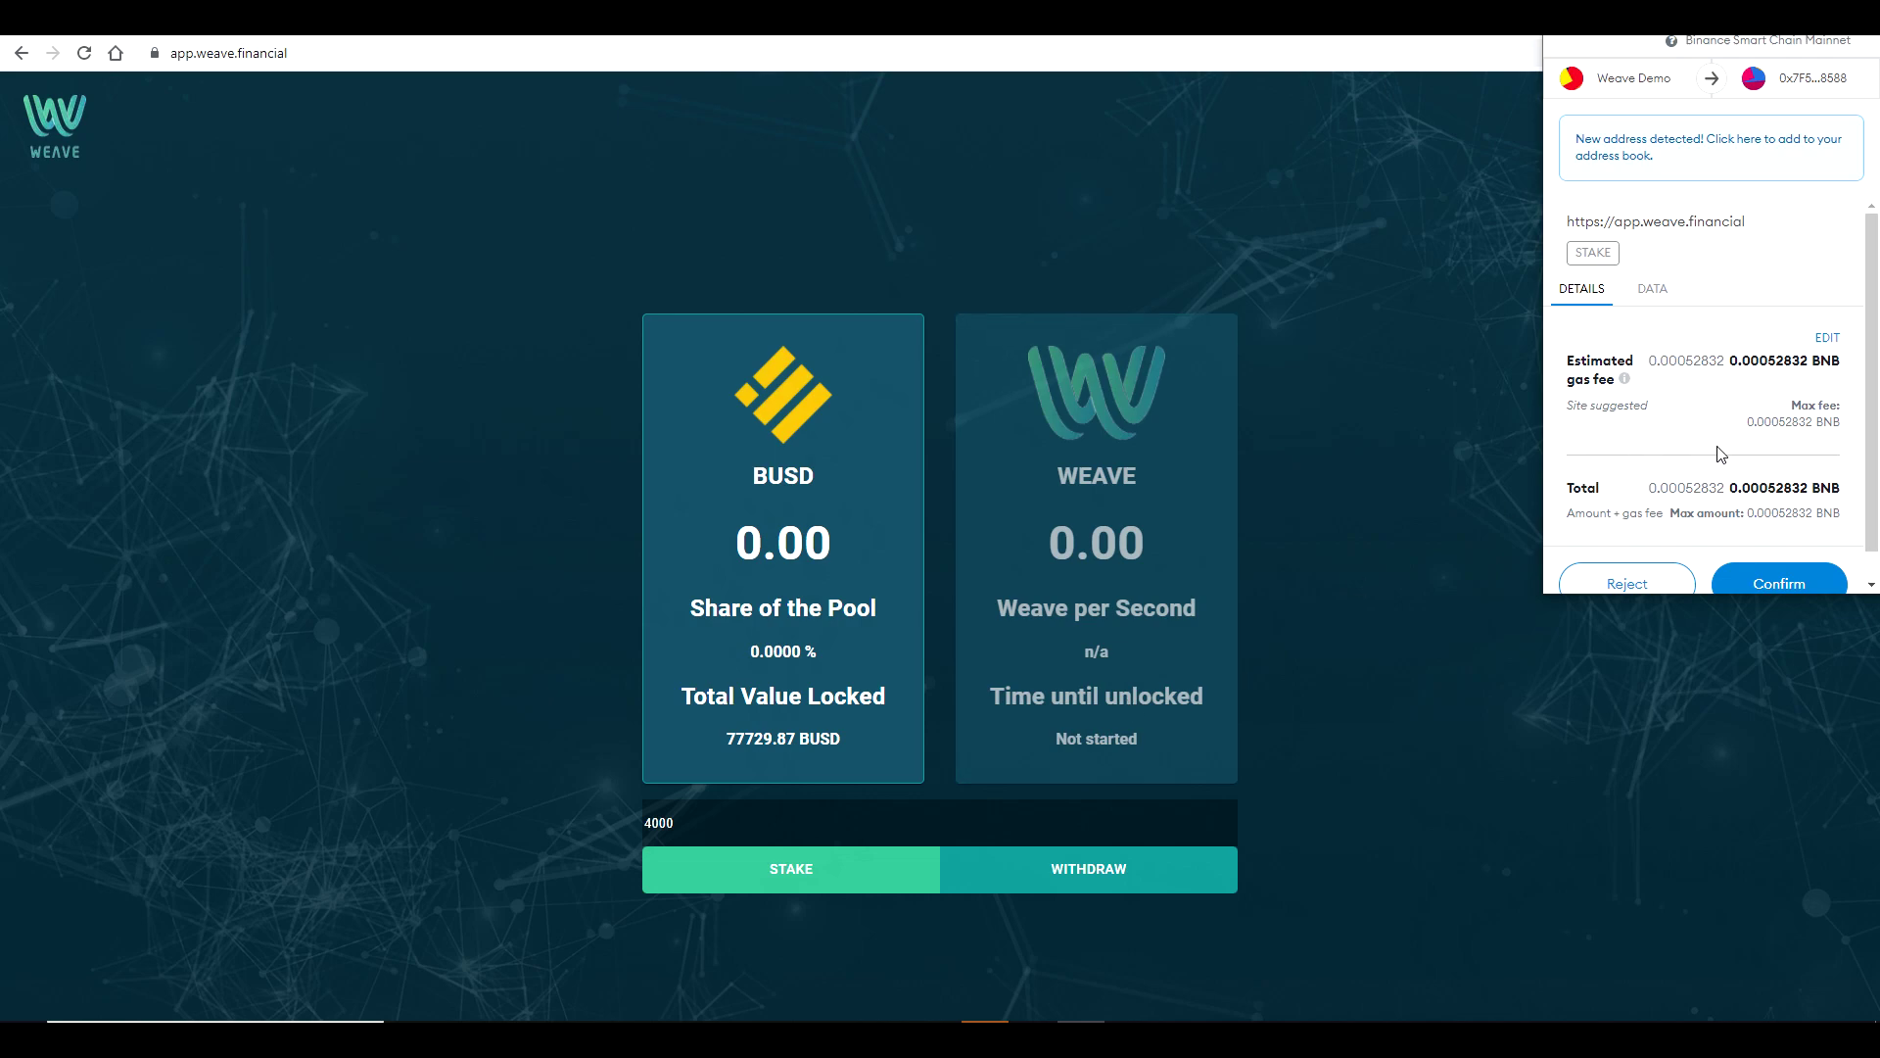
scroll(1721, 450, down, 1)
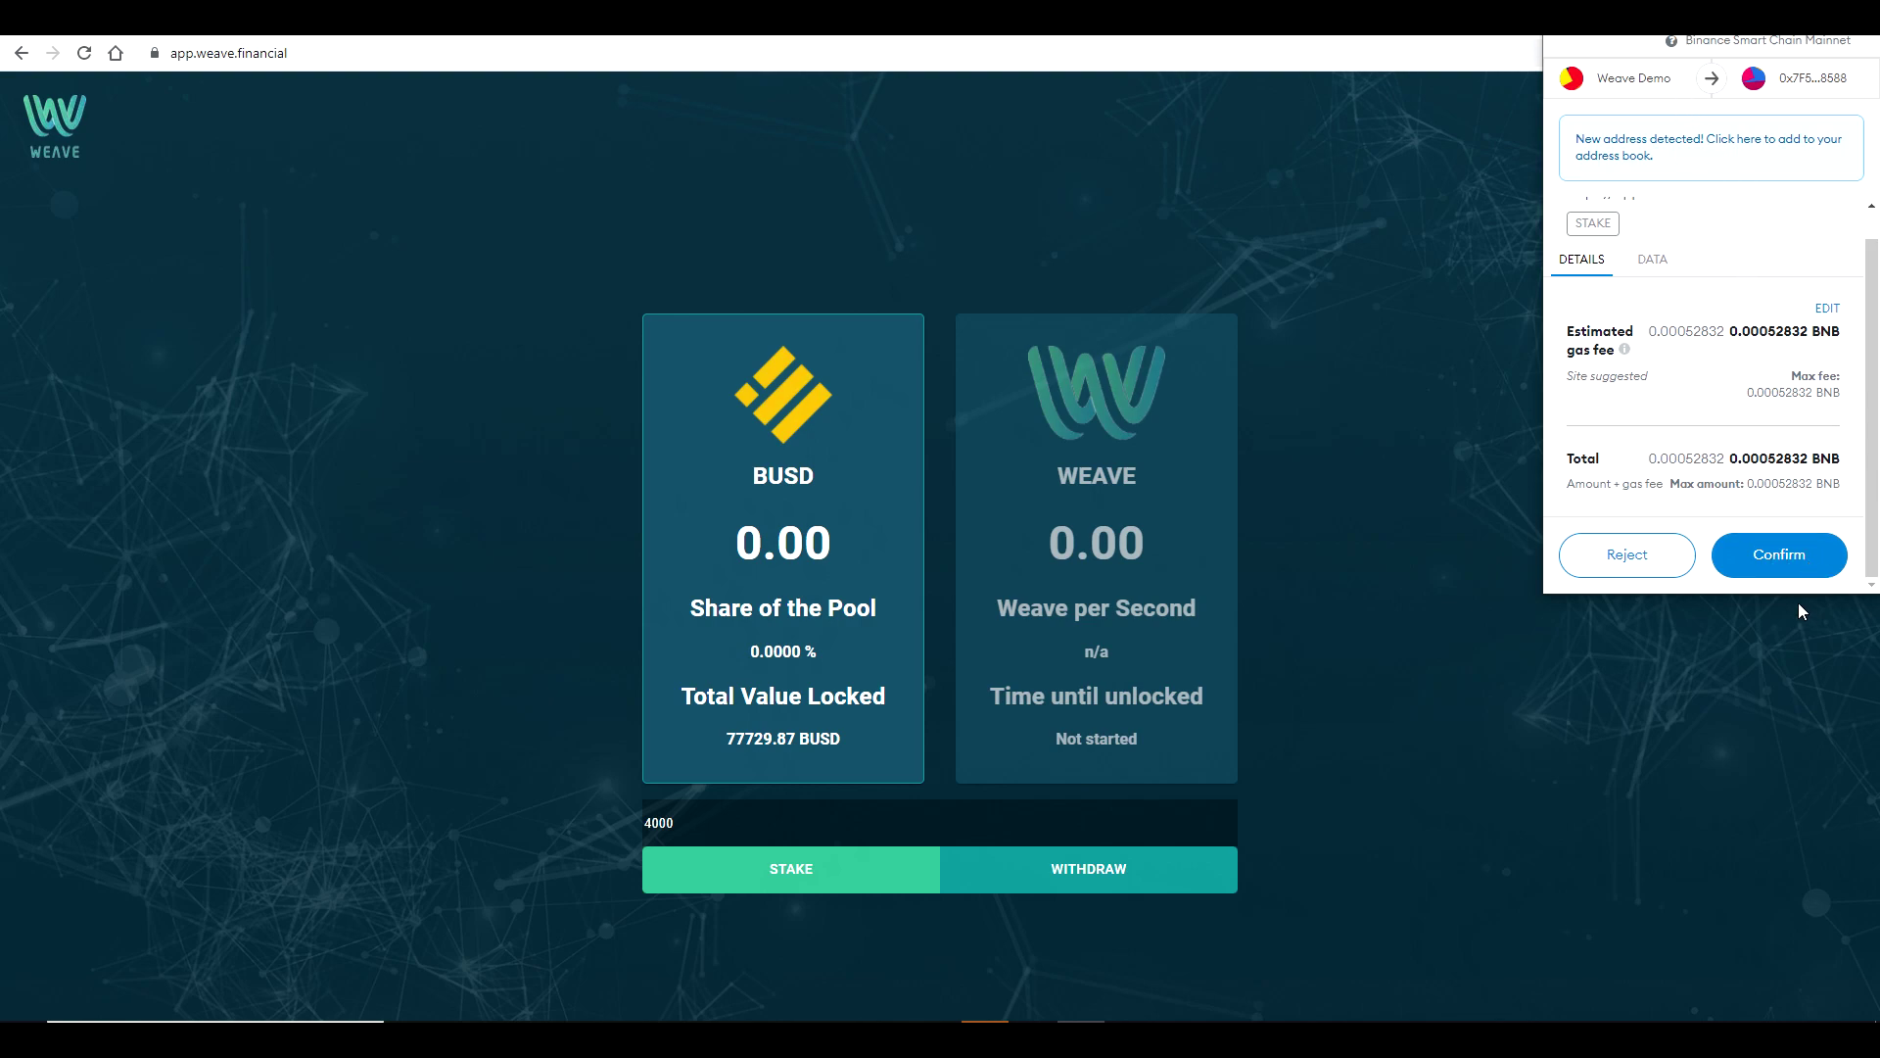
click(1782, 560)
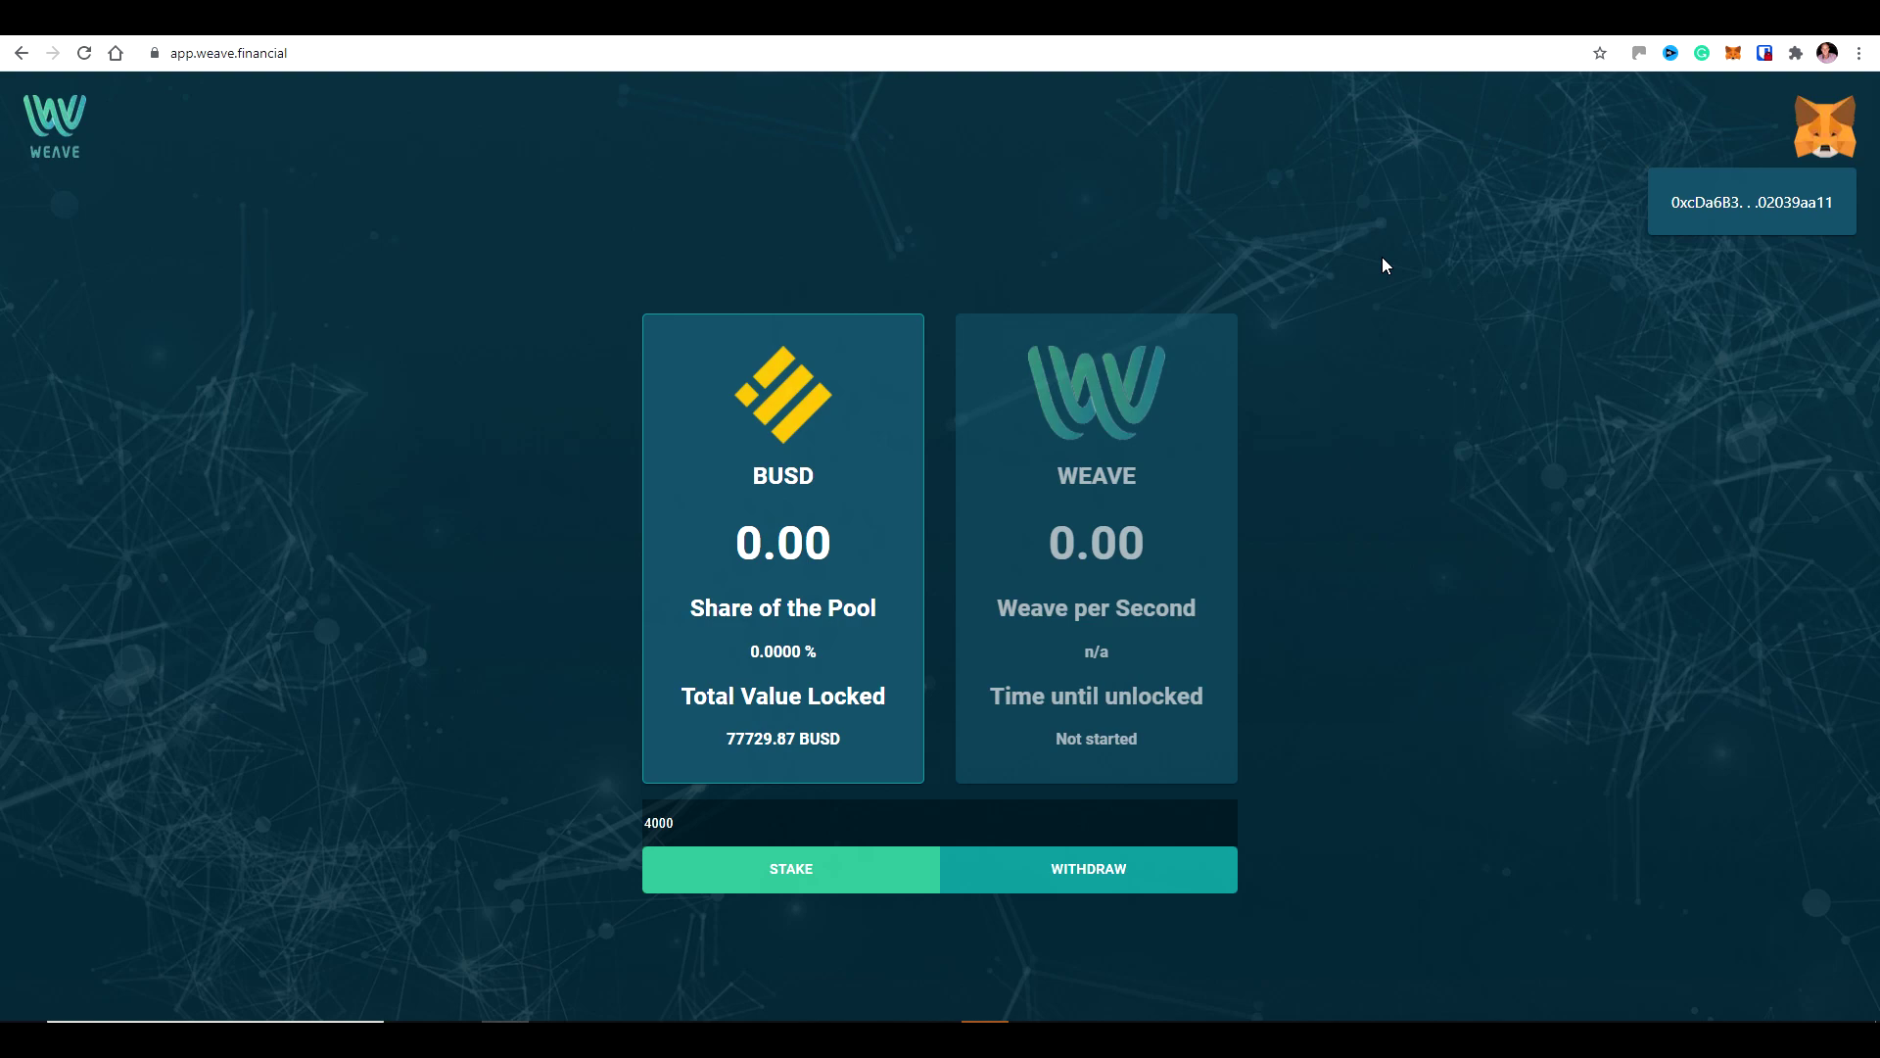
- Check the pending Stake transaction in MetaMask's Activity, then close the wallet view
click(1726, 57)
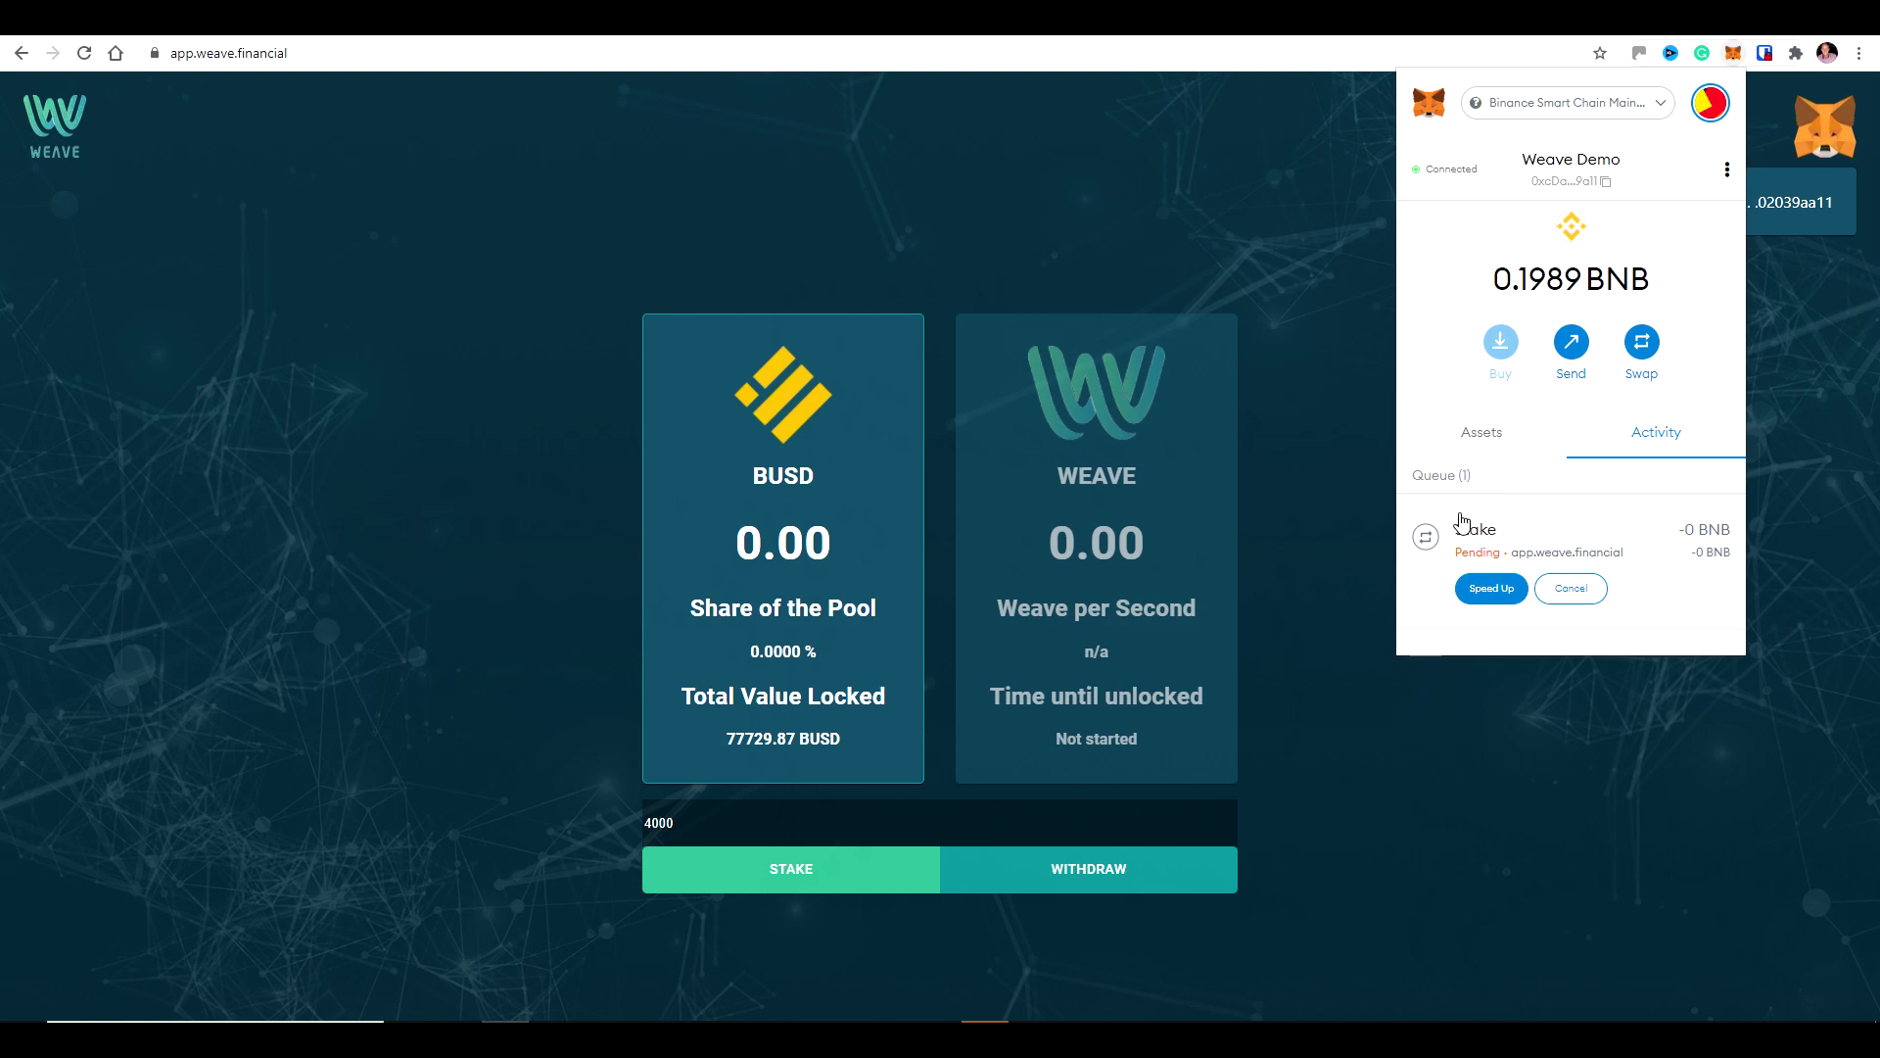
click(1312, 226)
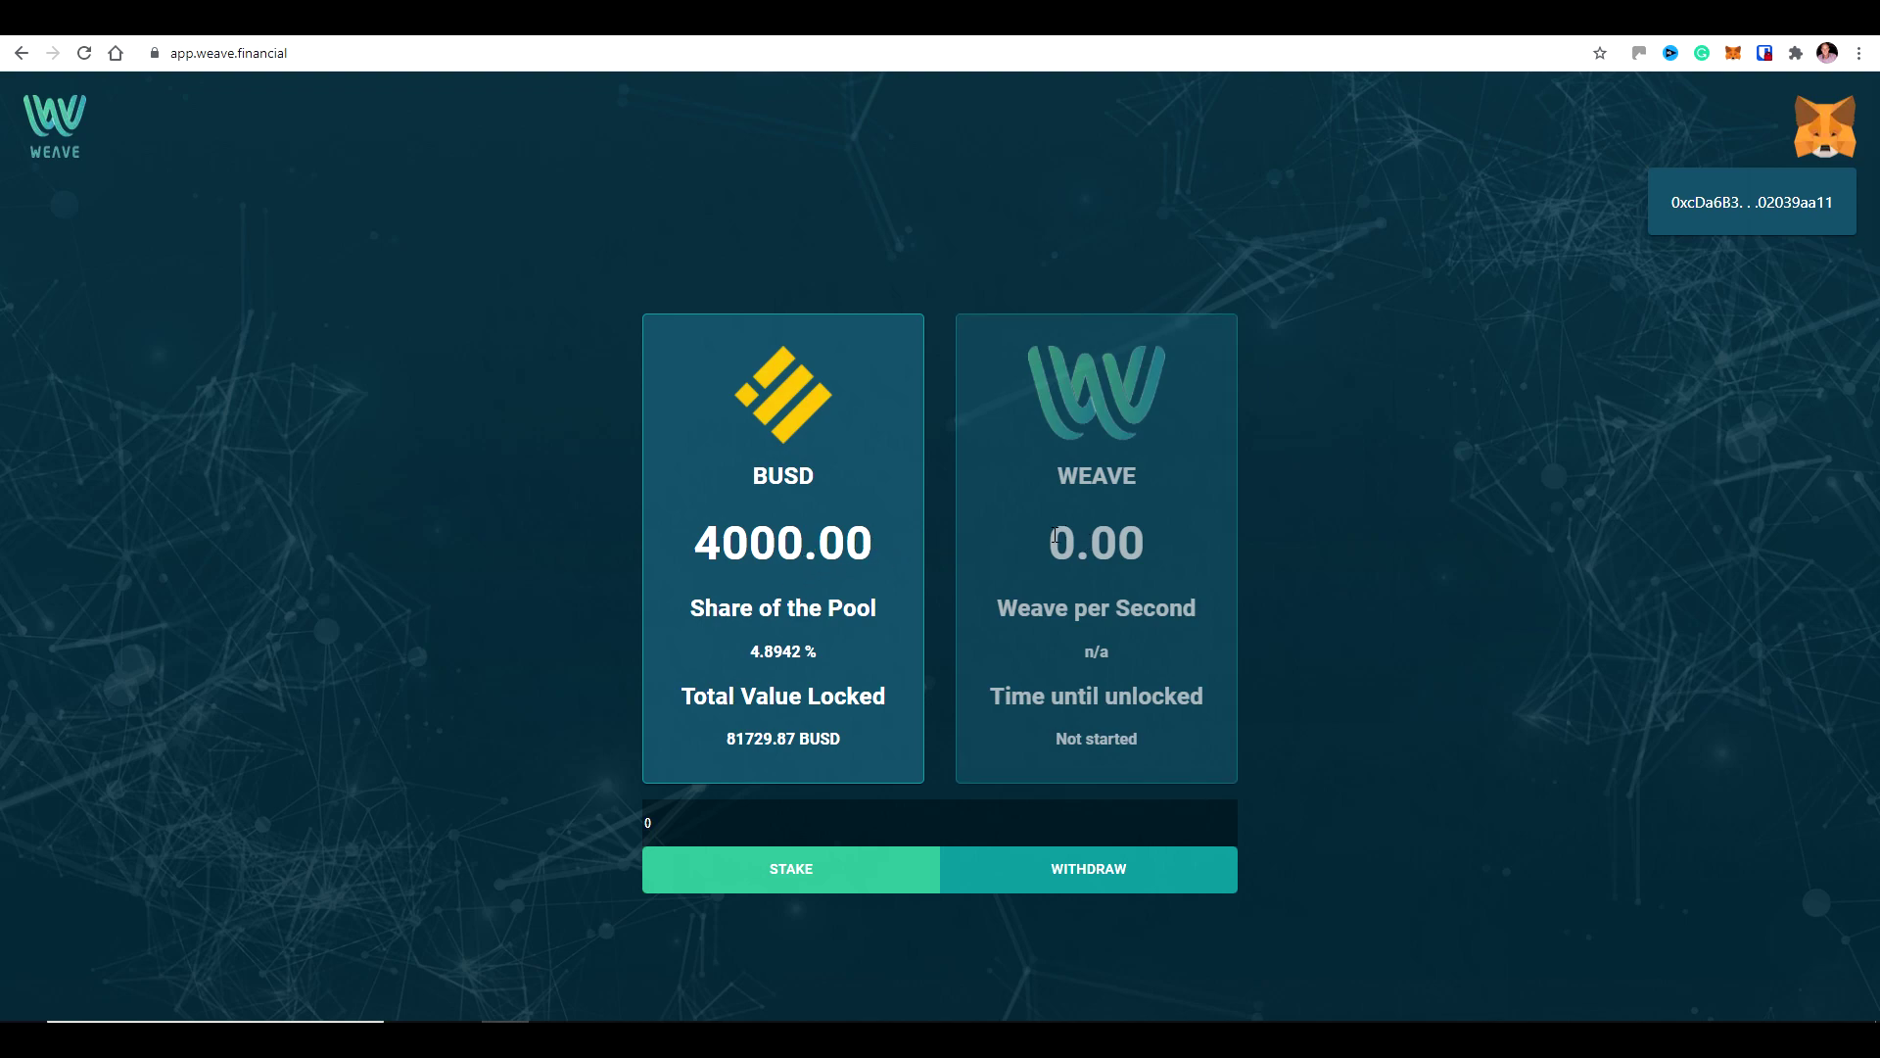
drag(1051, 538, 1153, 545)
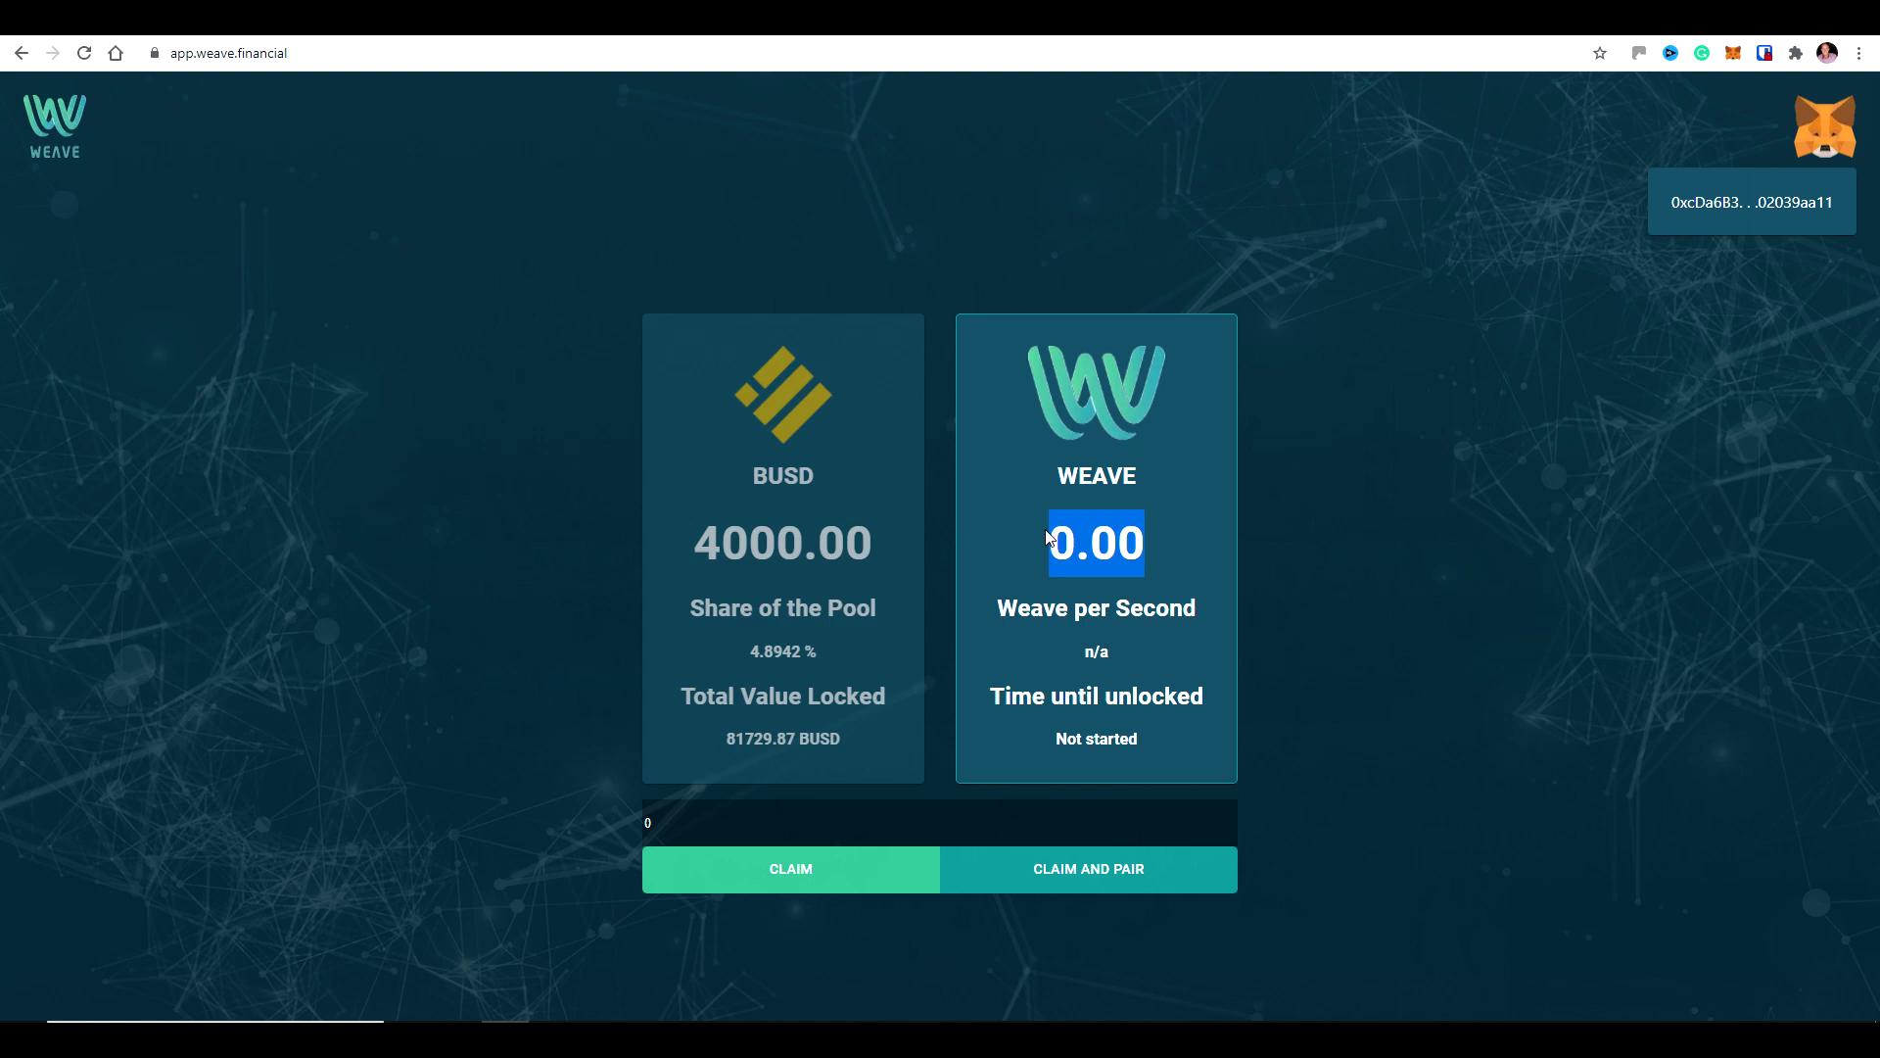
click(1258, 526)
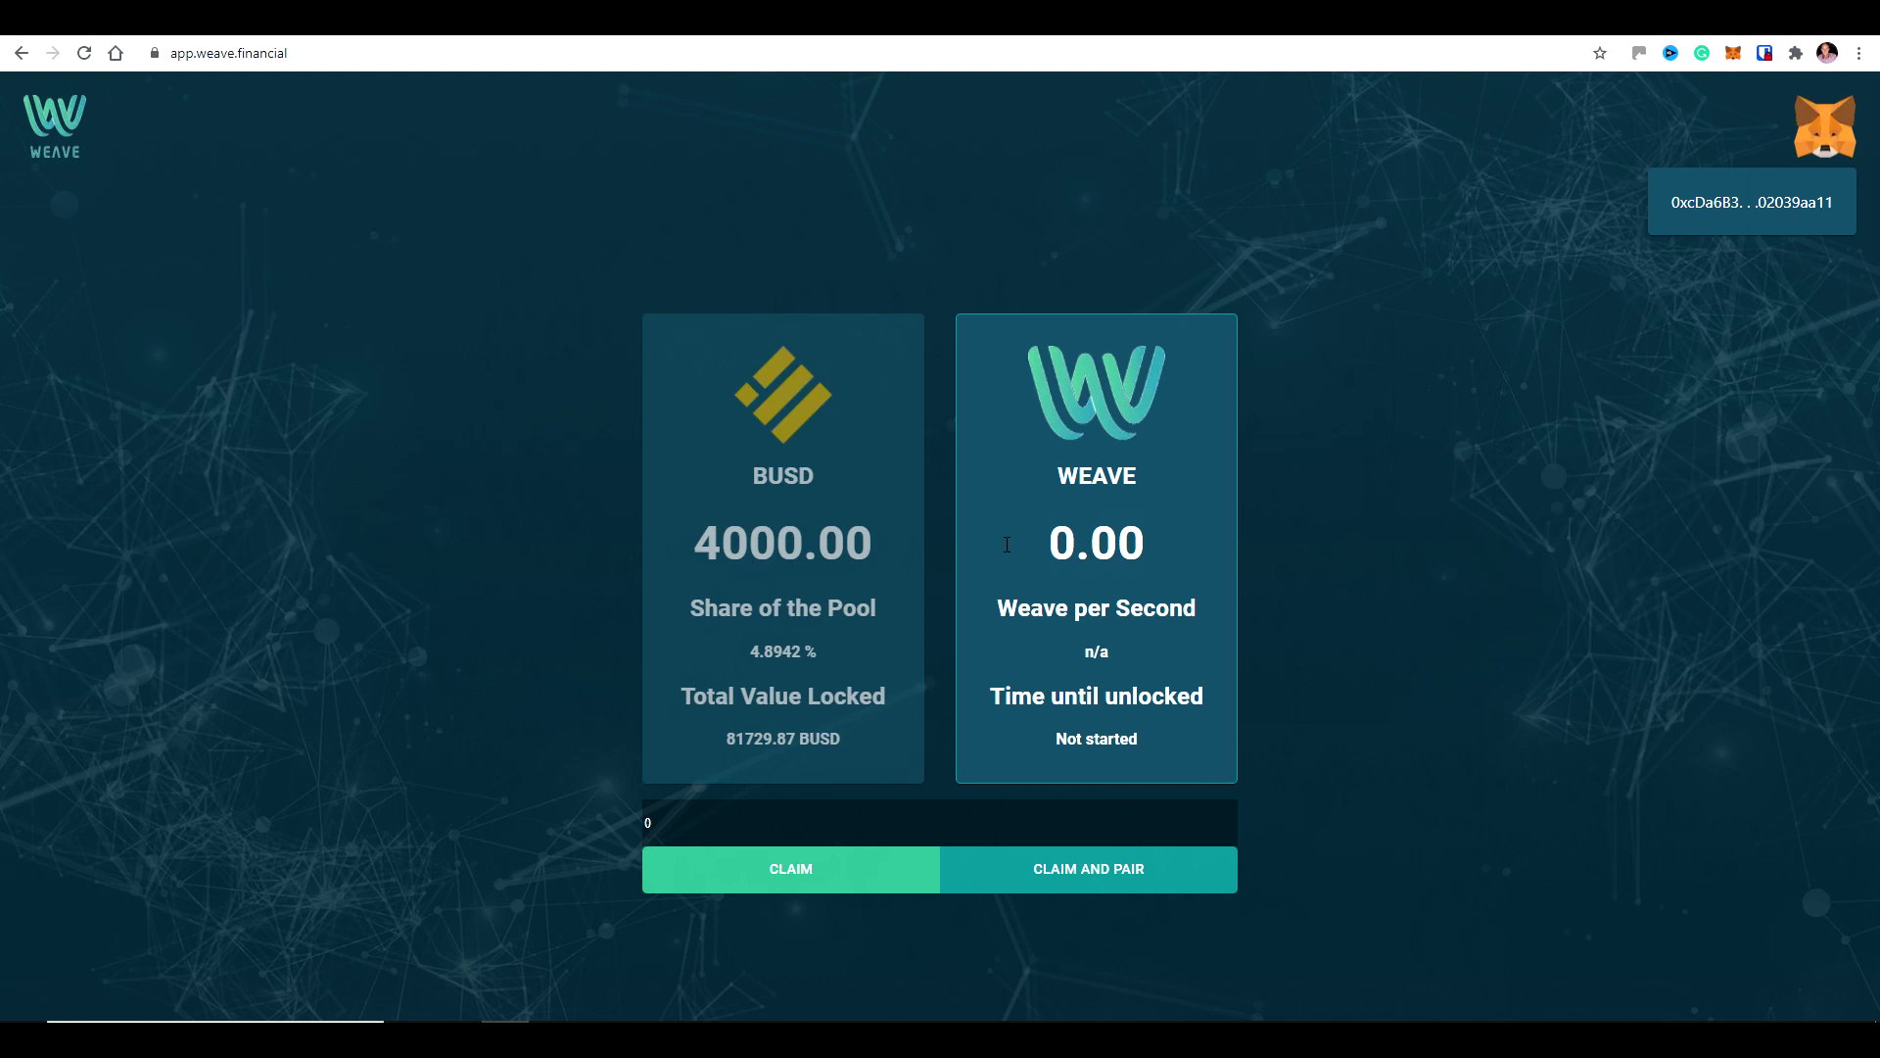
click(767, 519)
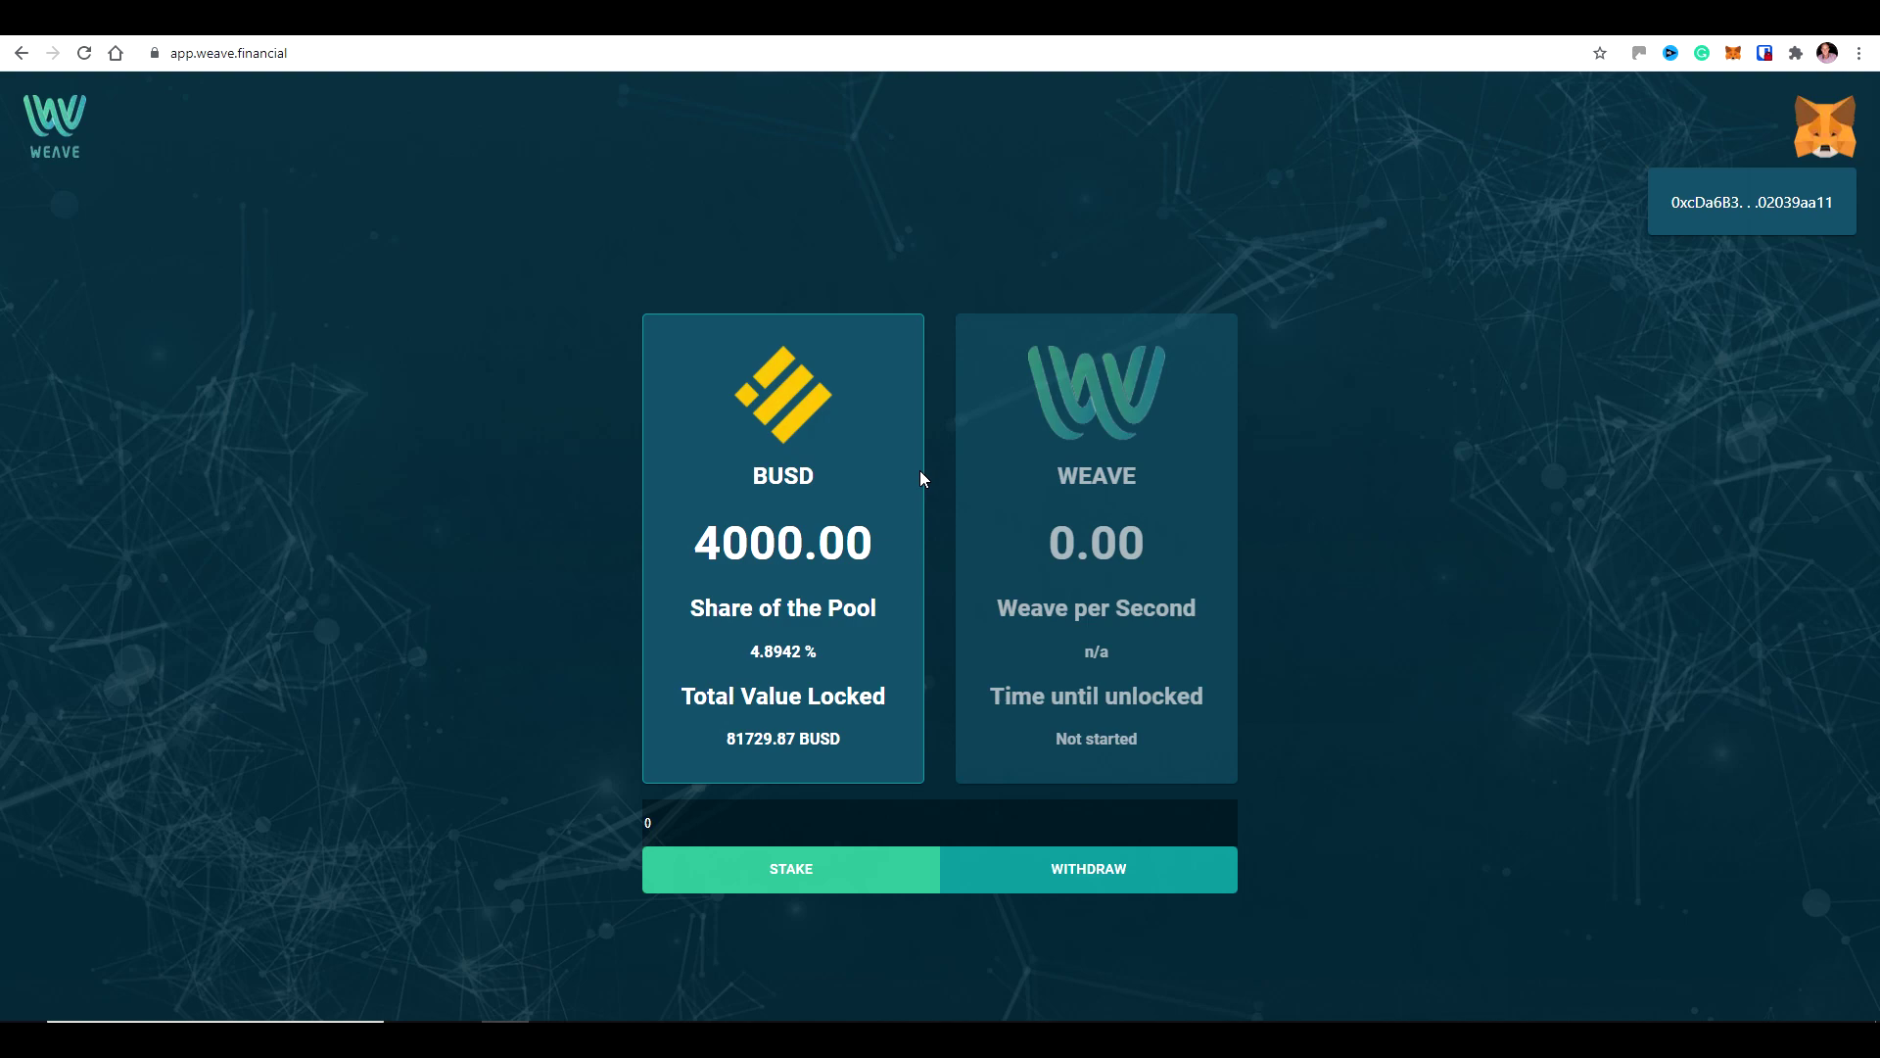
click(1087, 555)
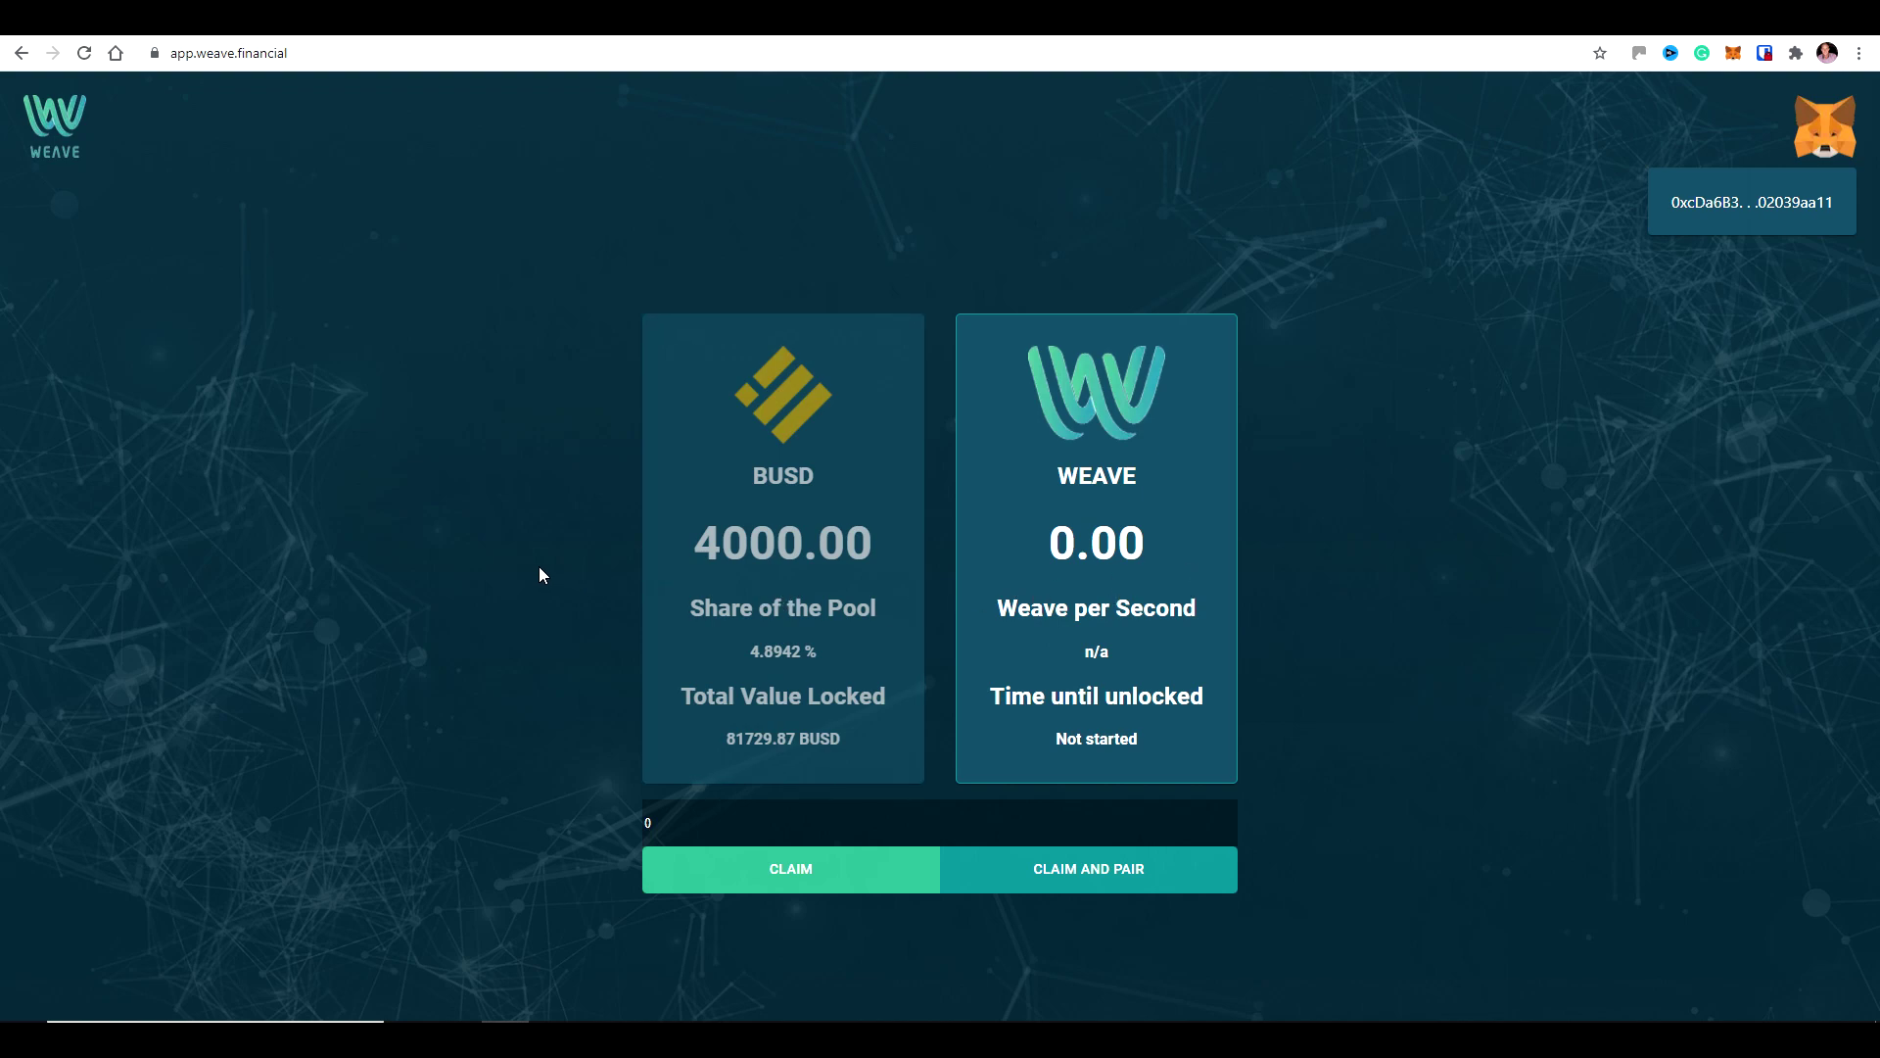
click(729, 587)
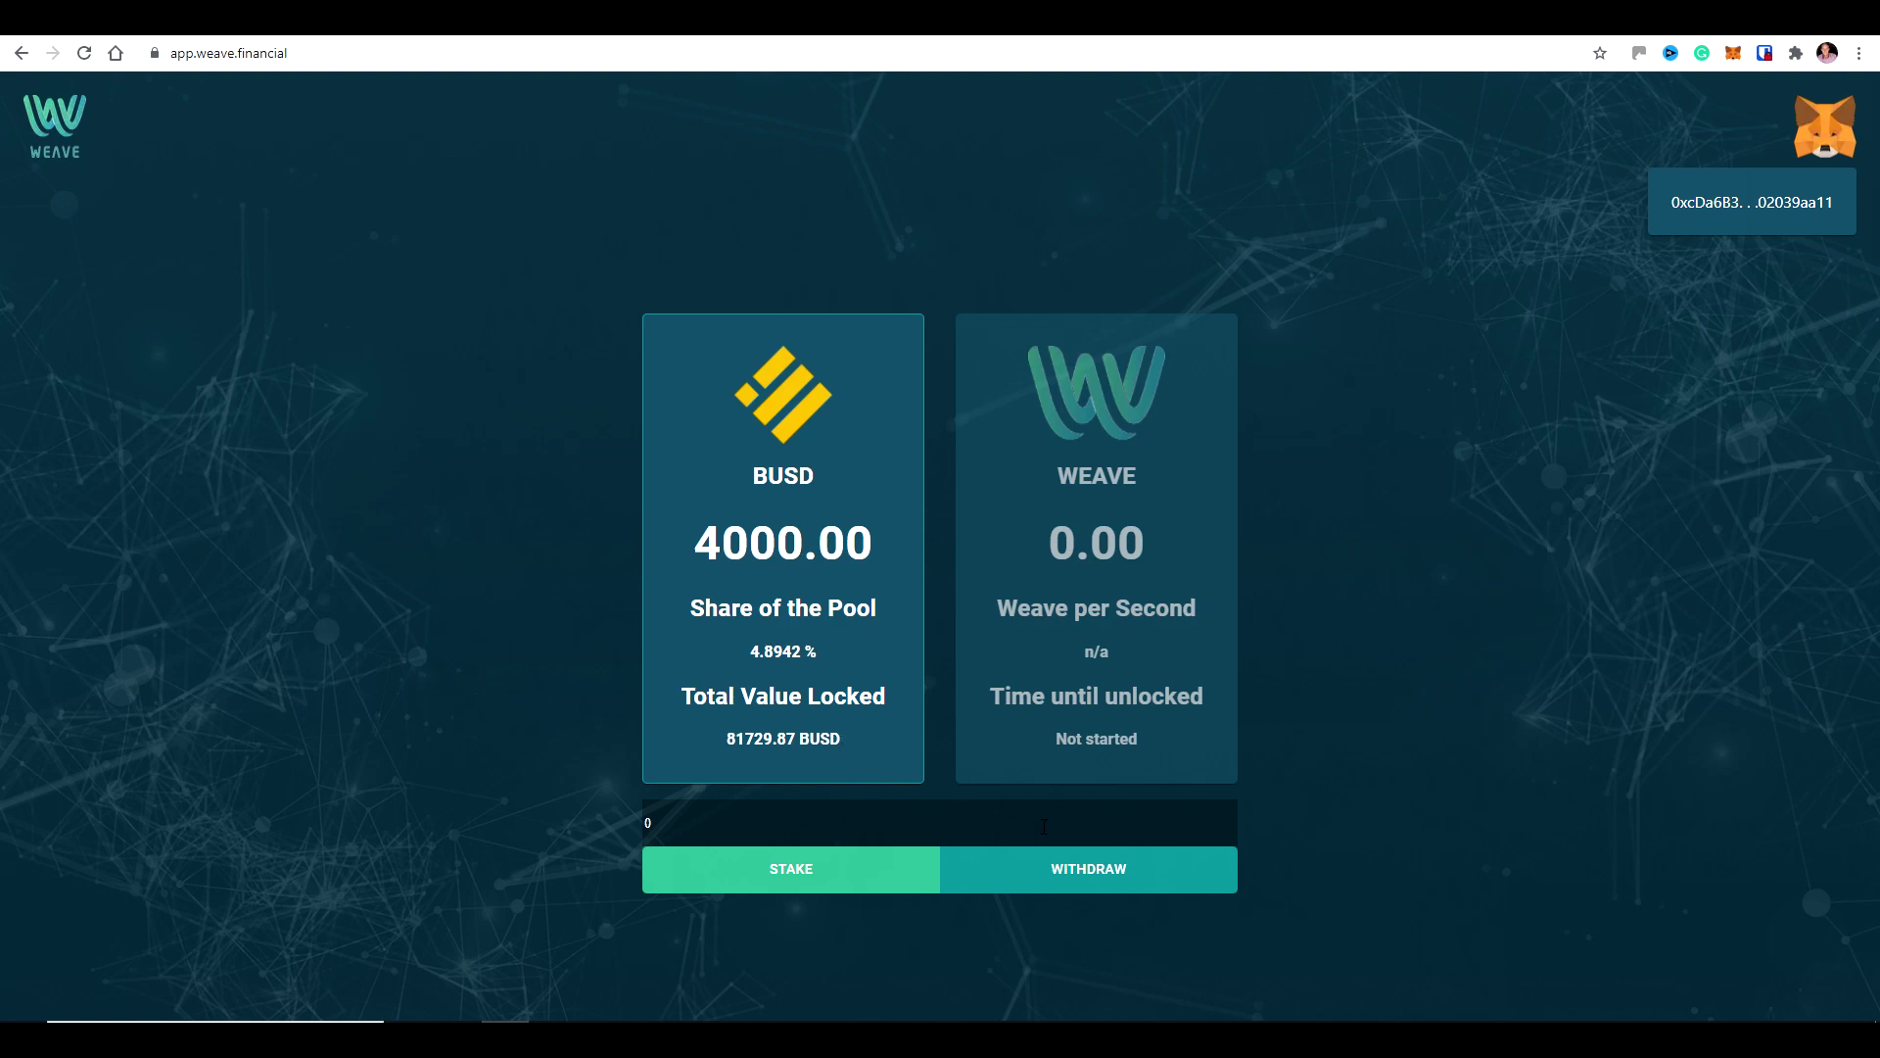
drag(1064, 564, 1061, 551)
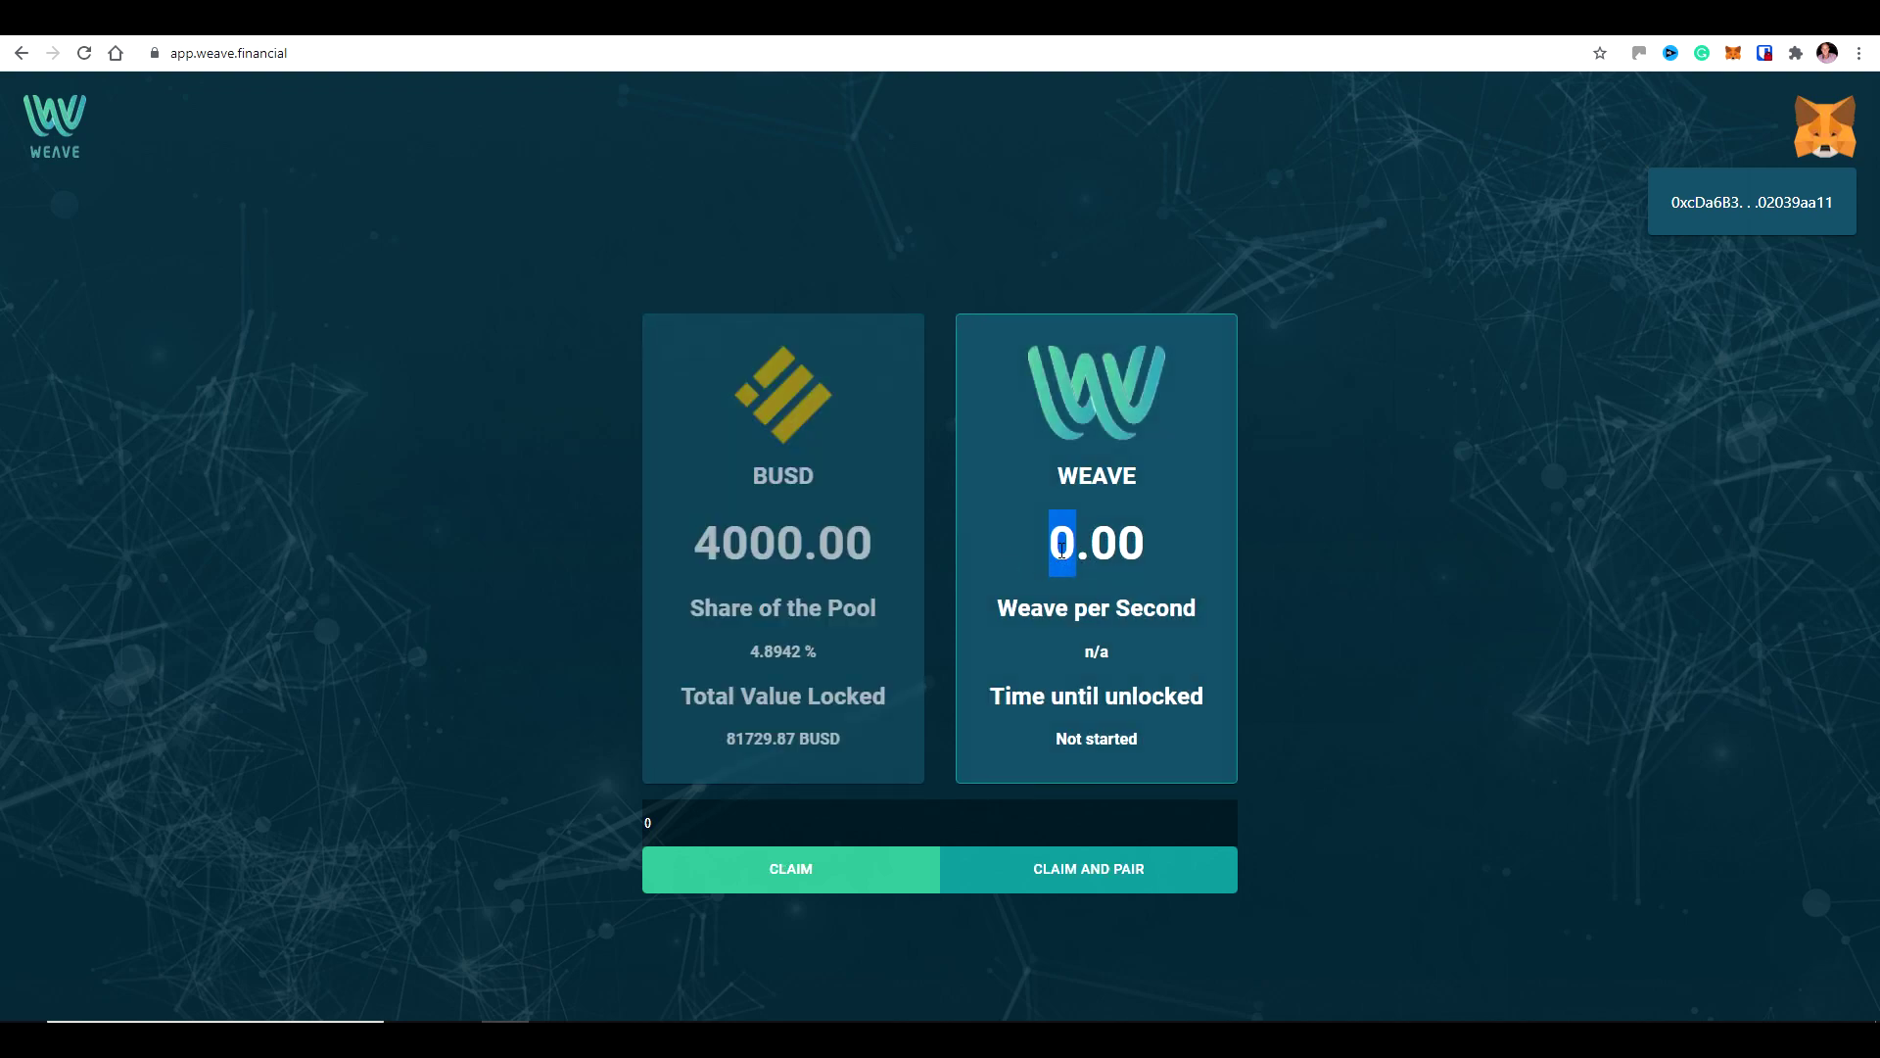
click(580, 504)
click(709, 697)
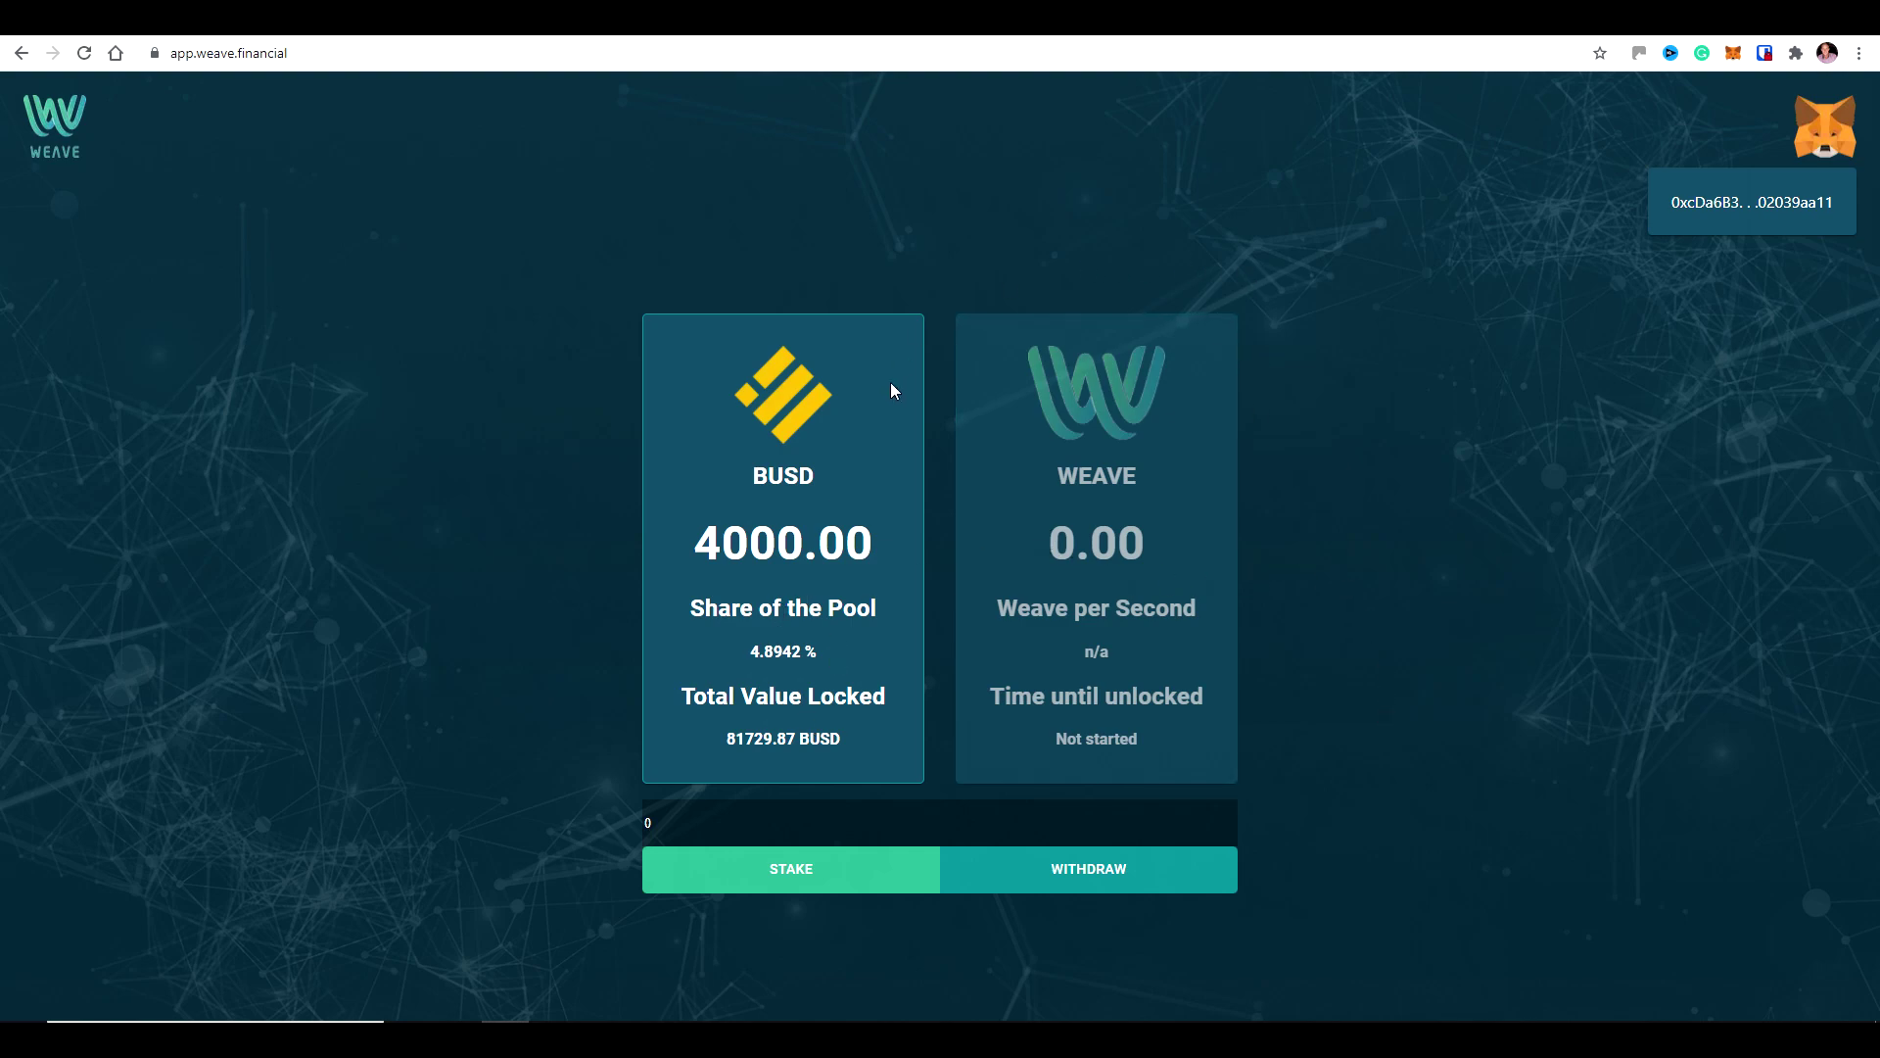
click(1101, 888)
- Withdraw 4000 BUSD from the BUSD pool and confirm the transaction in MetaMask
double_click(961, 803)
text(4000)
click(1050, 883)
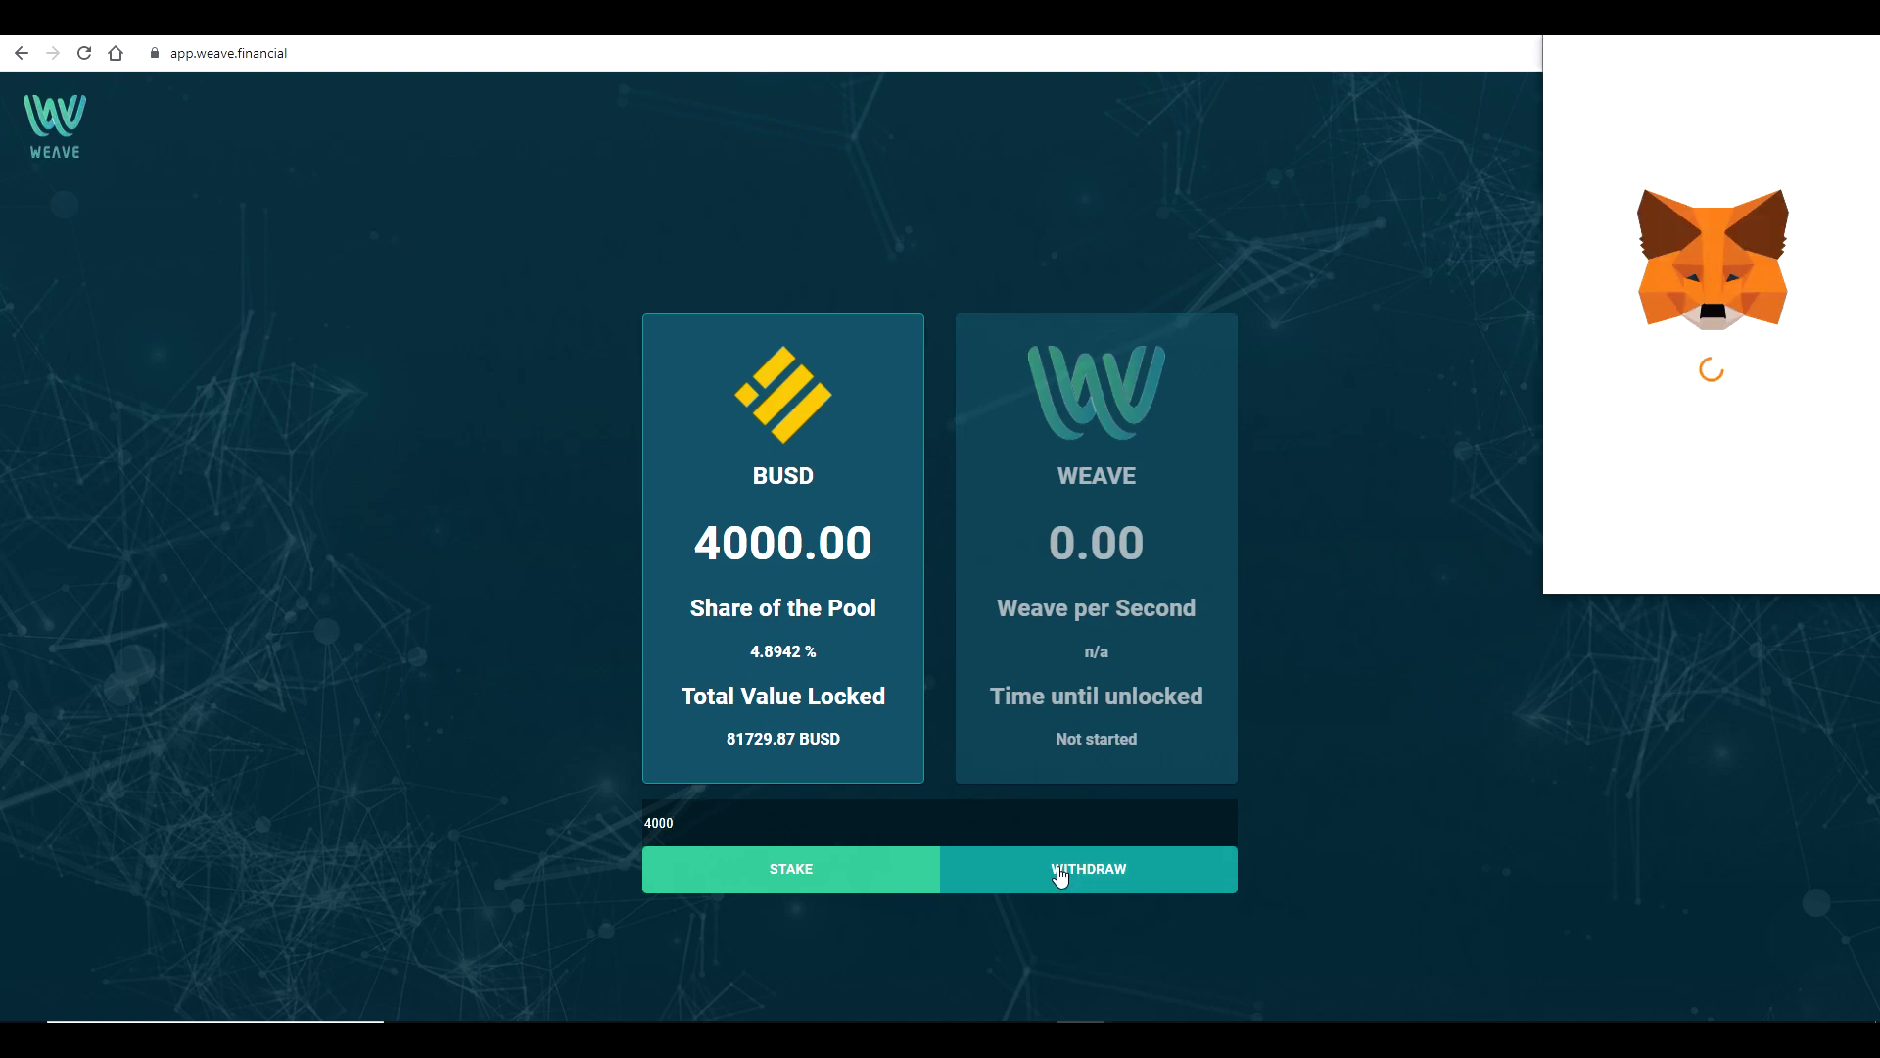
scroll(1779, 362, down, 1)
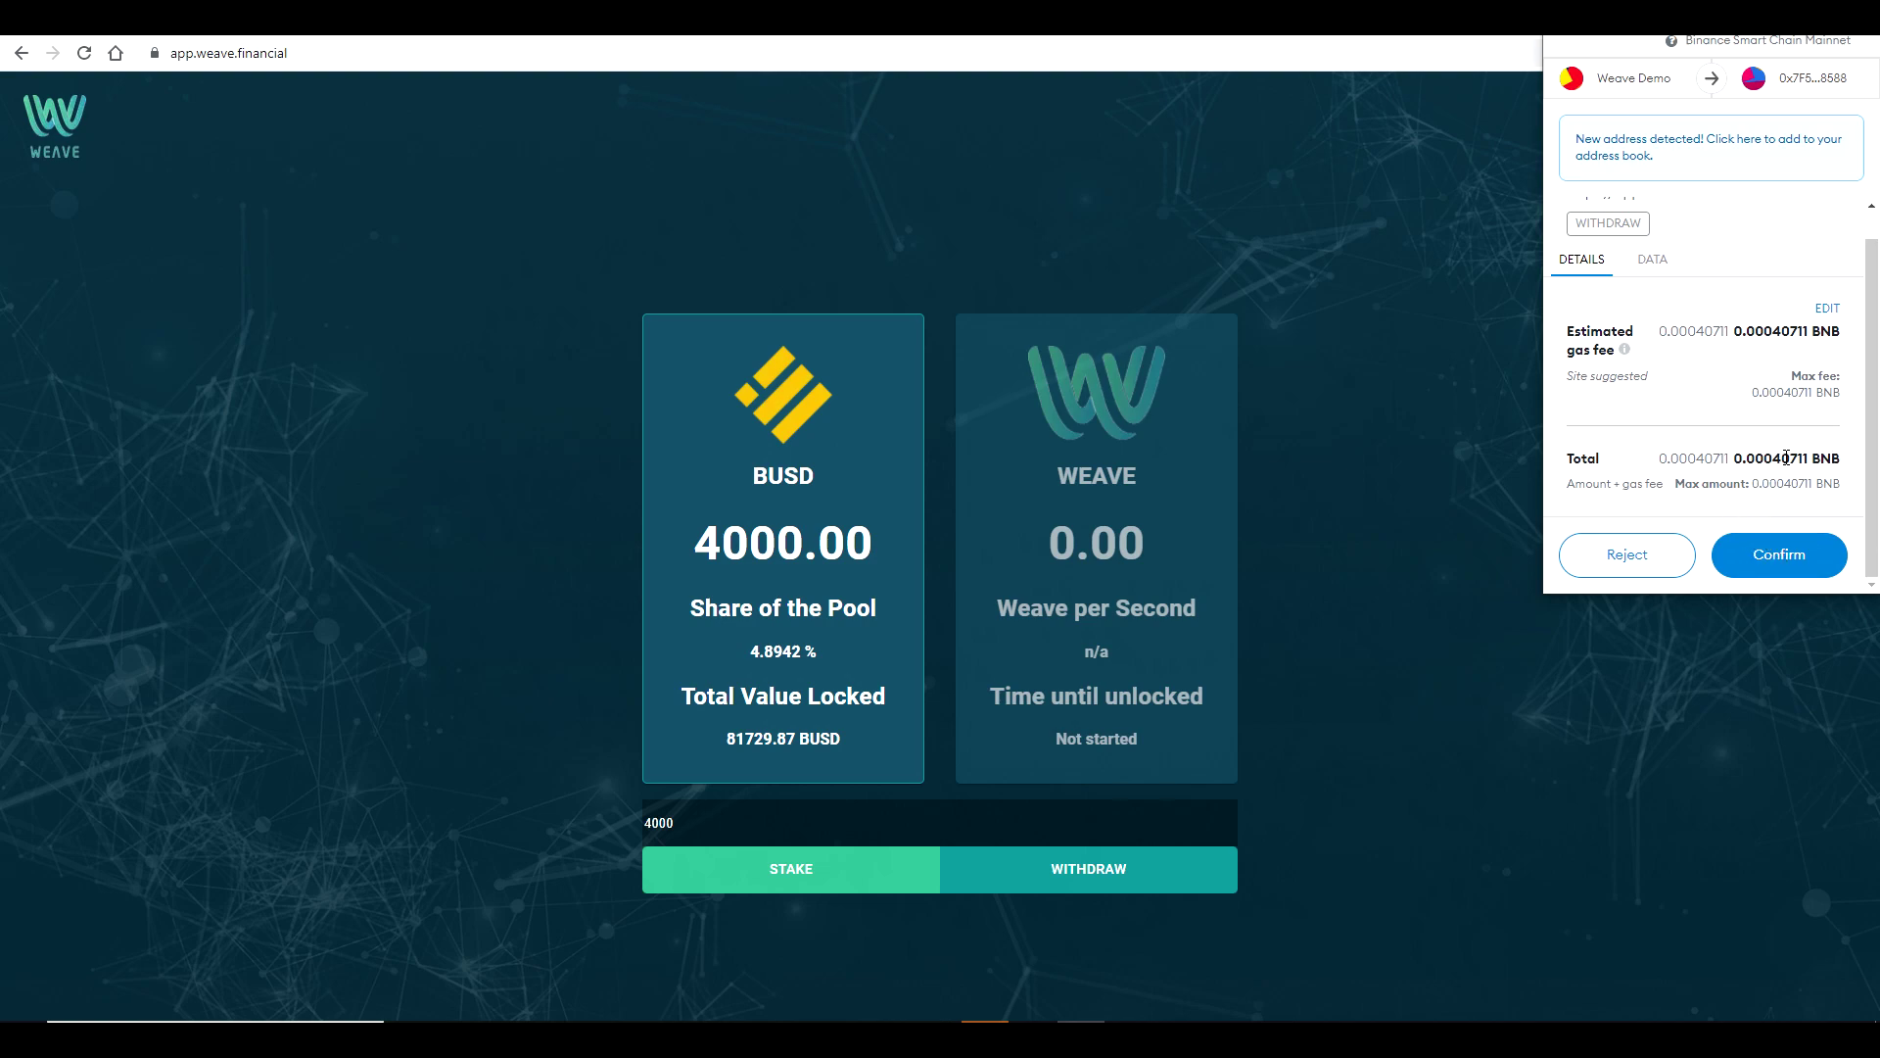
click(1777, 556)
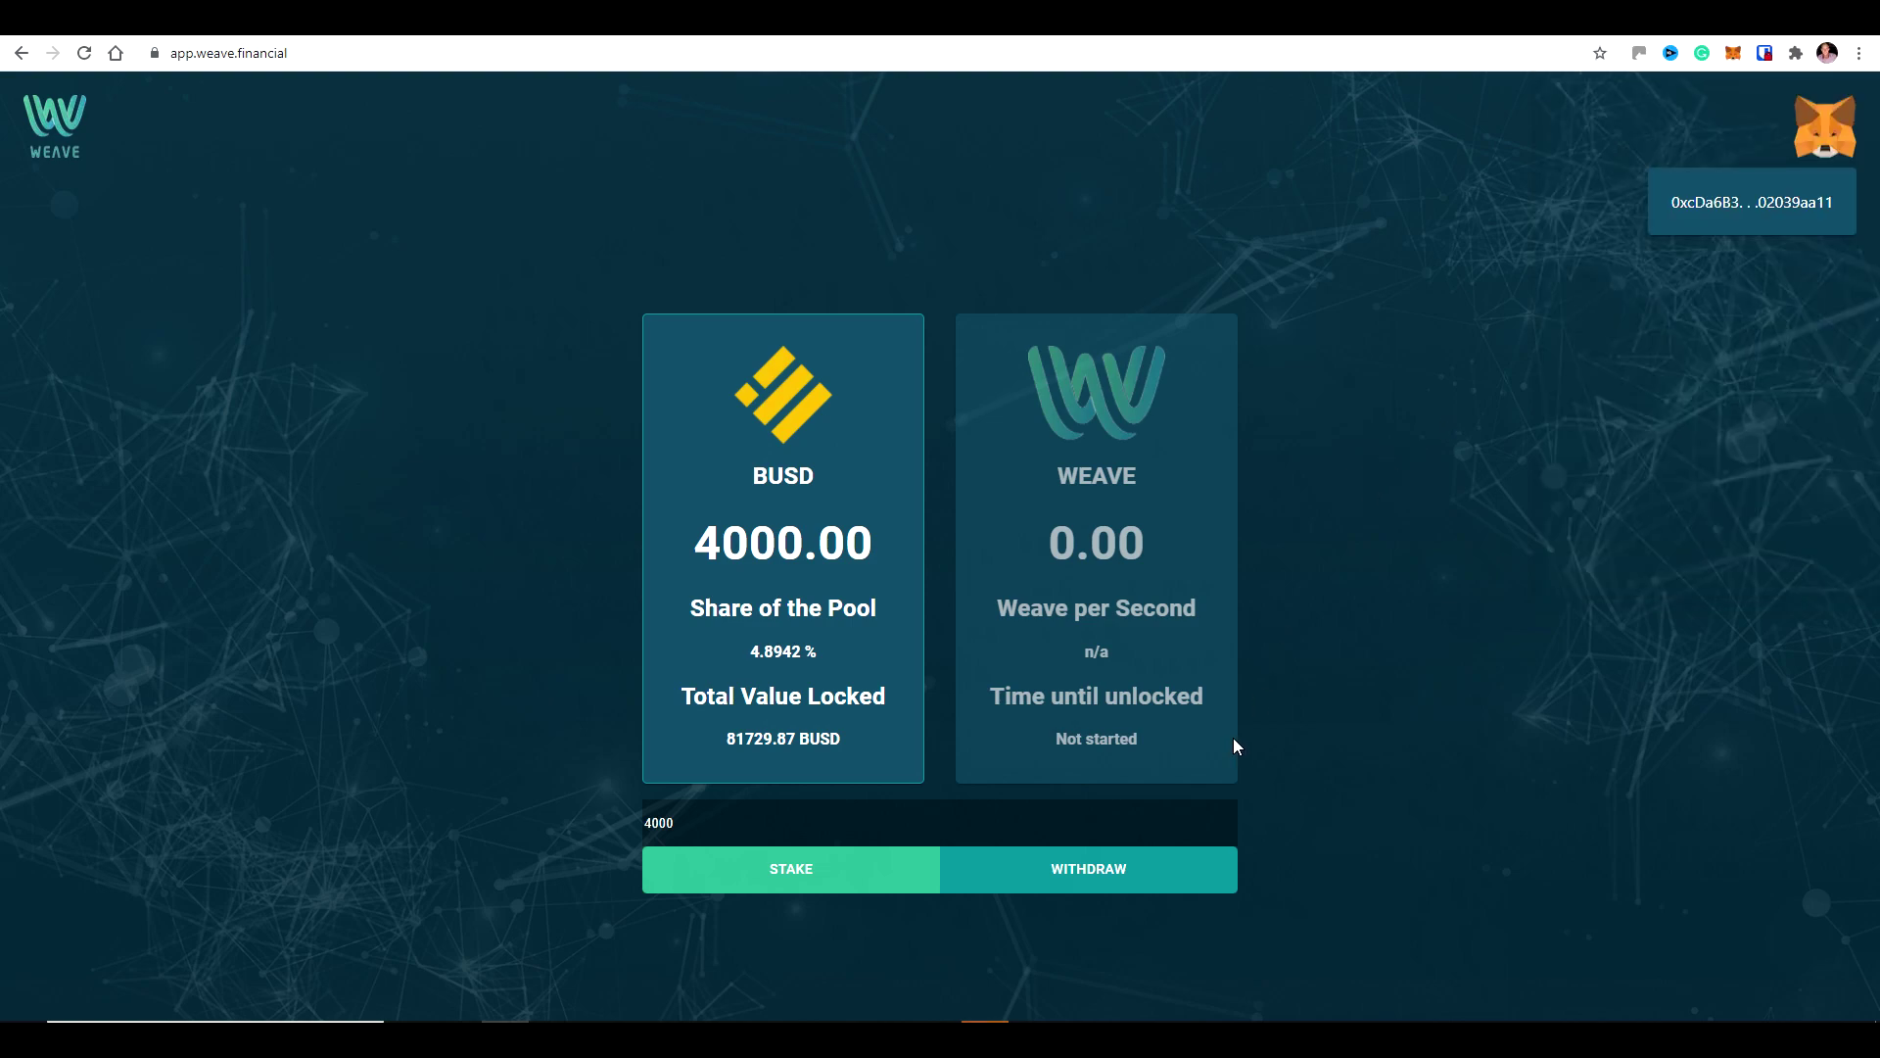